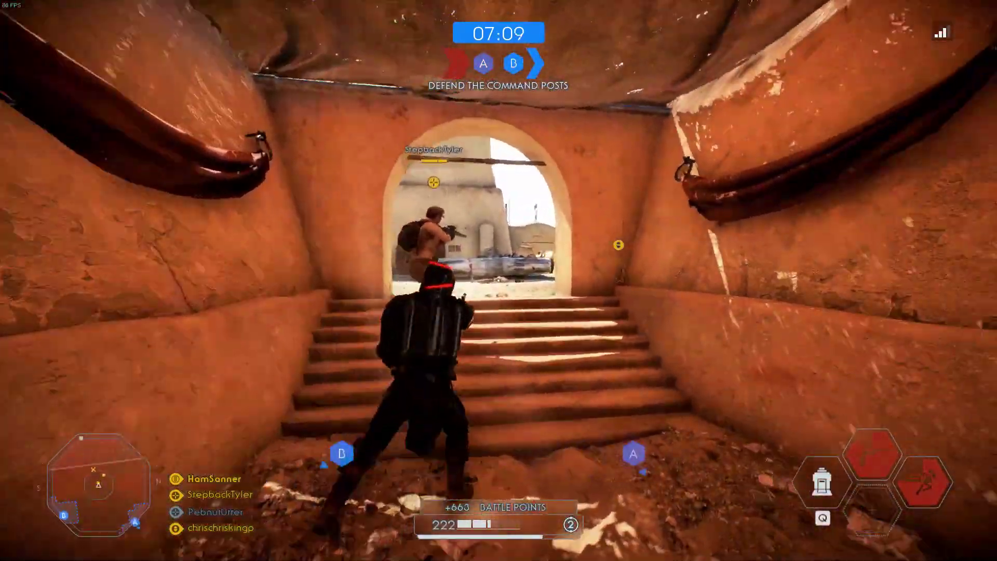
pyautogui.press('q')
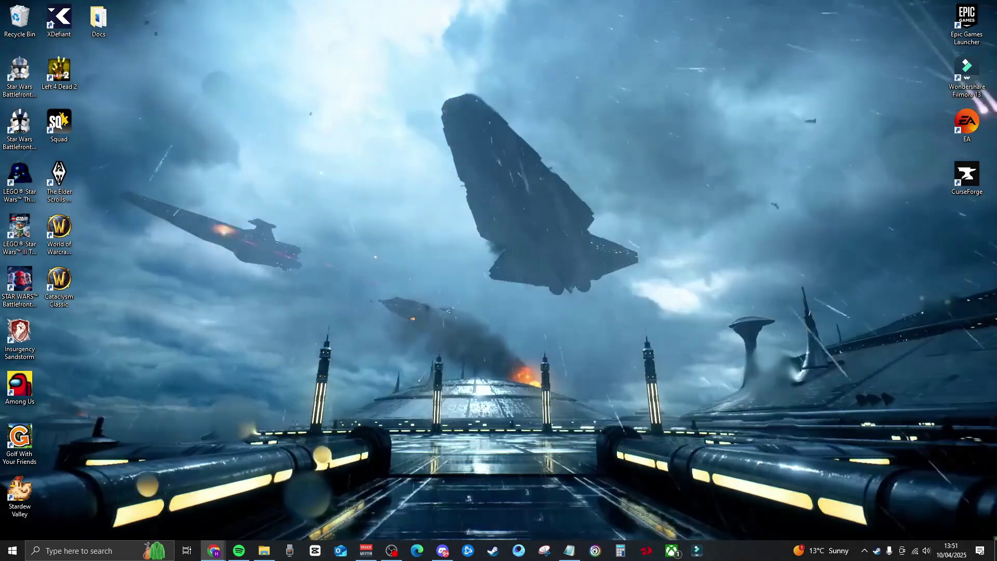
# Step: Switch to the browser, download WinRAR 7.11 from the WinRAR site and install it to C:\Program Files\WinRAR
pyautogui.hotkey('alt', 'Tab')
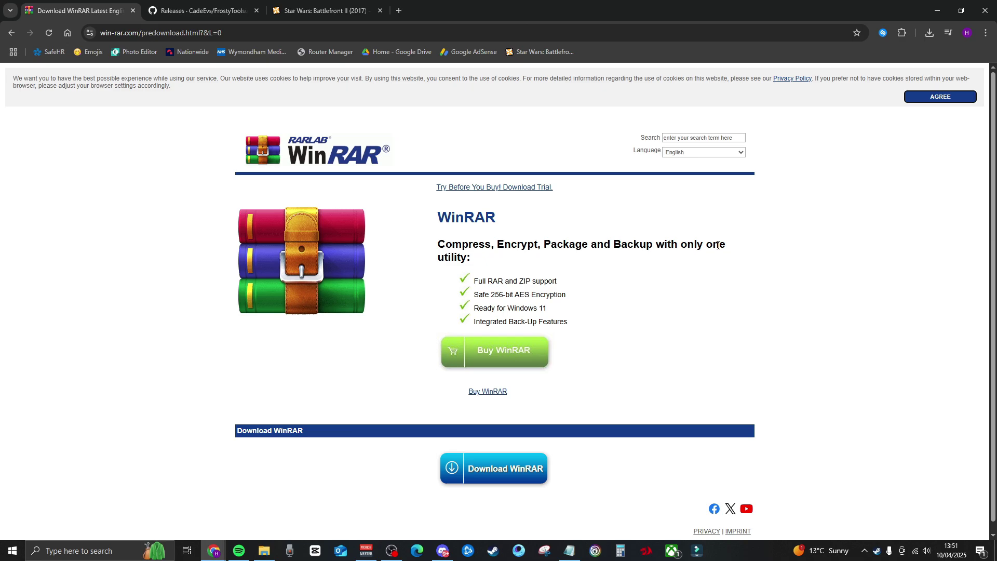
pyautogui.scroll(-1, 776, 266)
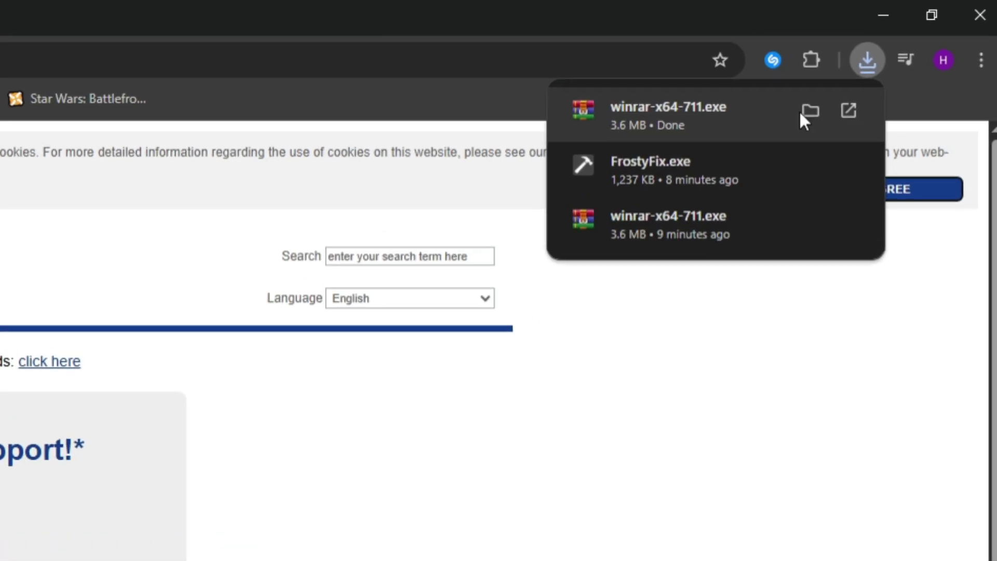
pyautogui.click(650, 140)
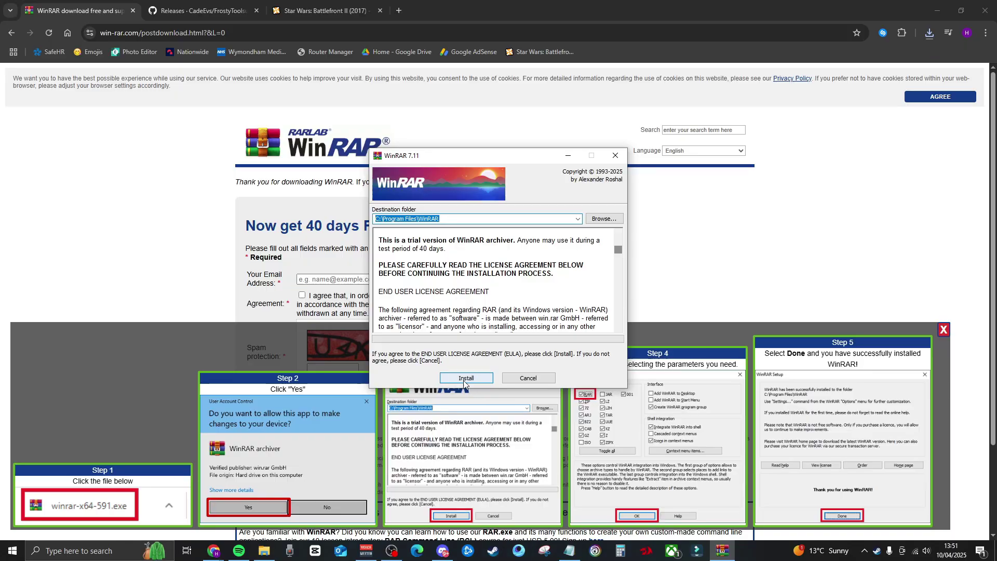
pyautogui.click(463, 381)
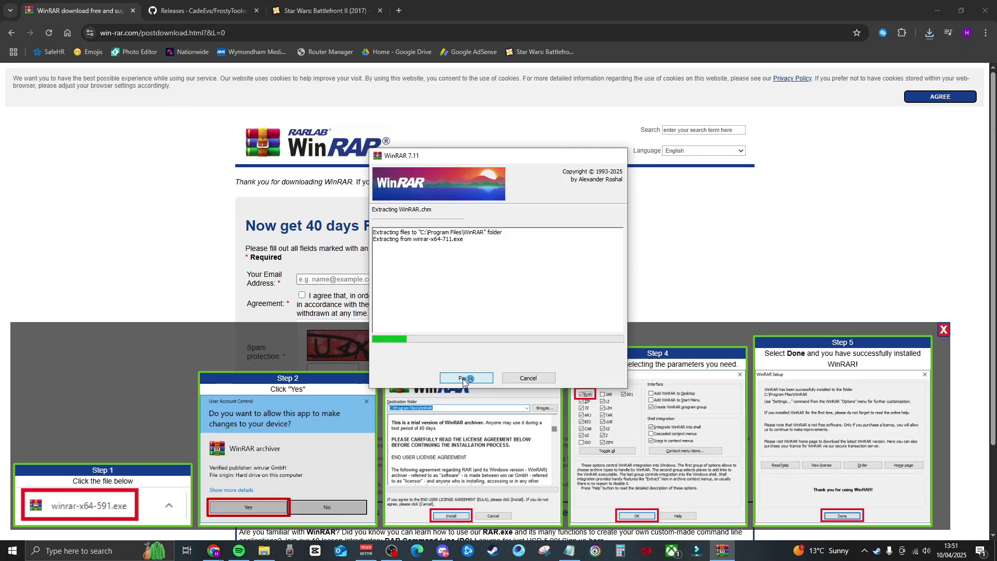
pyautogui.click(476, 372)
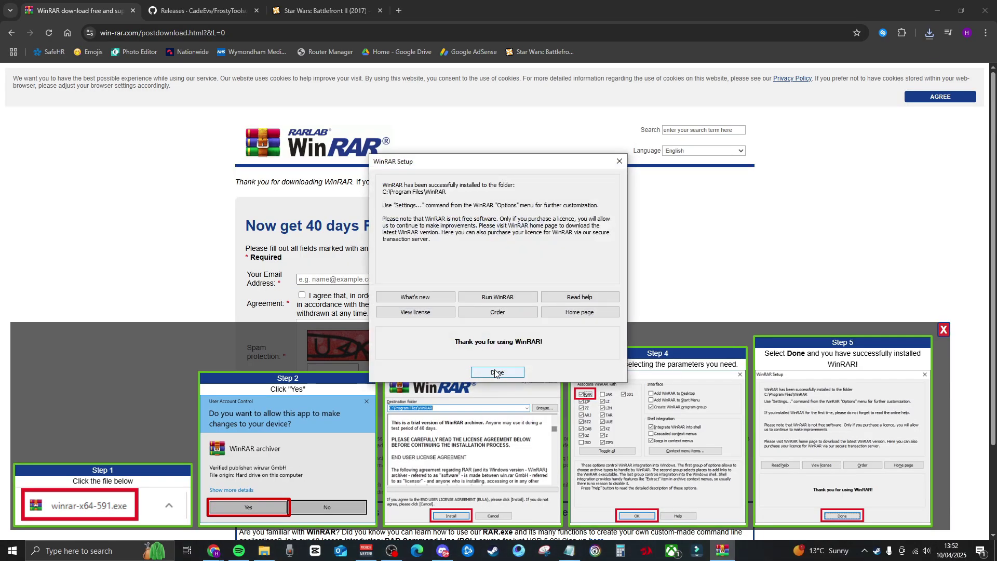
pyautogui.click(495, 373)
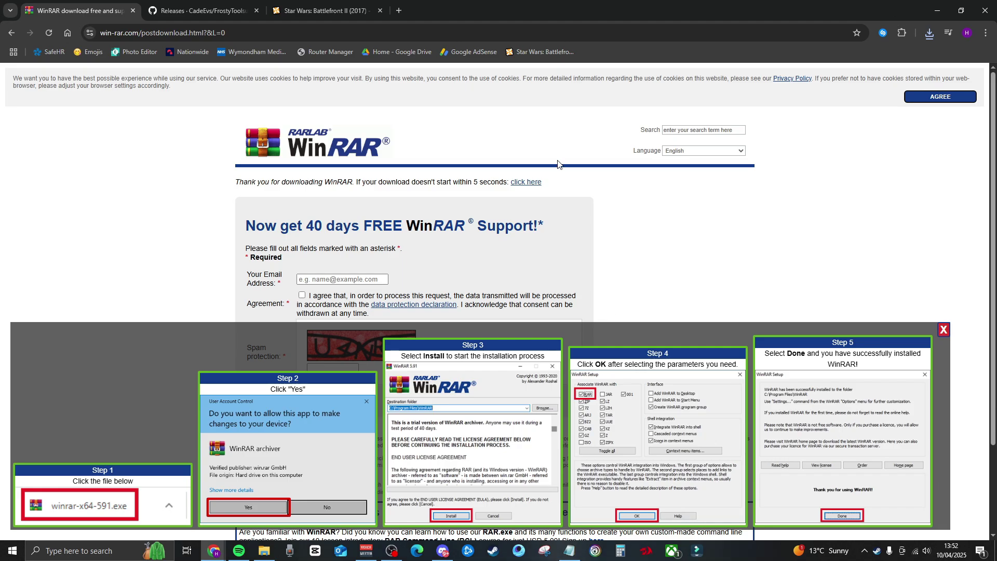
# Step: Download FrostyModManager.zip from the Frosty Toolsuite 1.0.6.3 release on GitHub and show the downloaded file in its folder
pyautogui.click(216, 10)
pyautogui.scroll(-2, 676, 360)
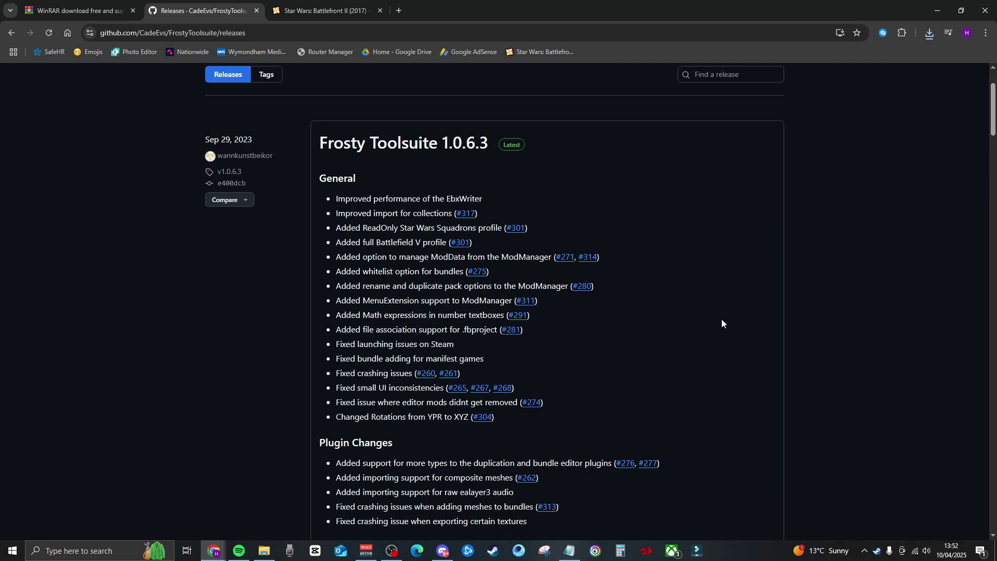
pyautogui.scroll(-5, 623, 322)
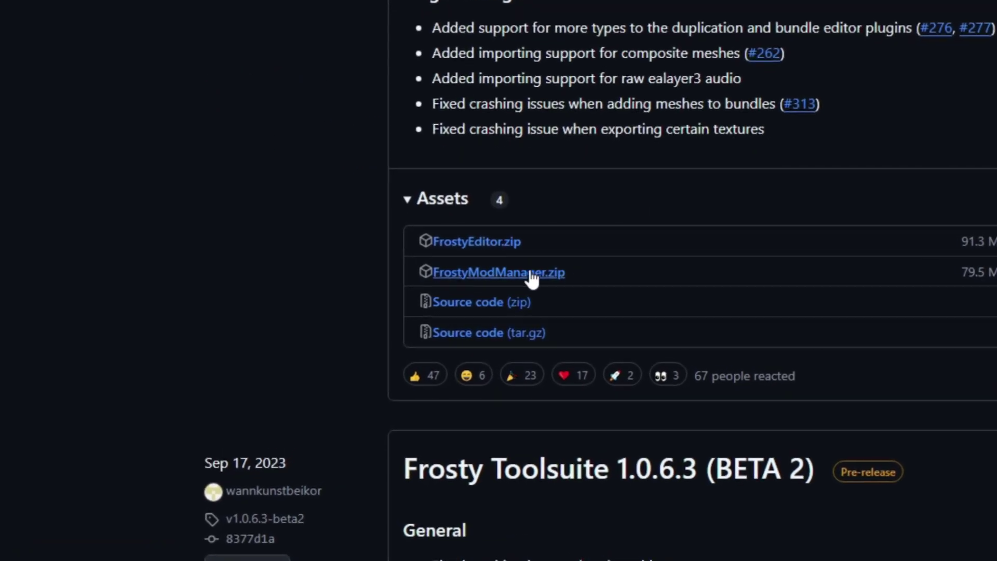
pyautogui.click(511, 273)
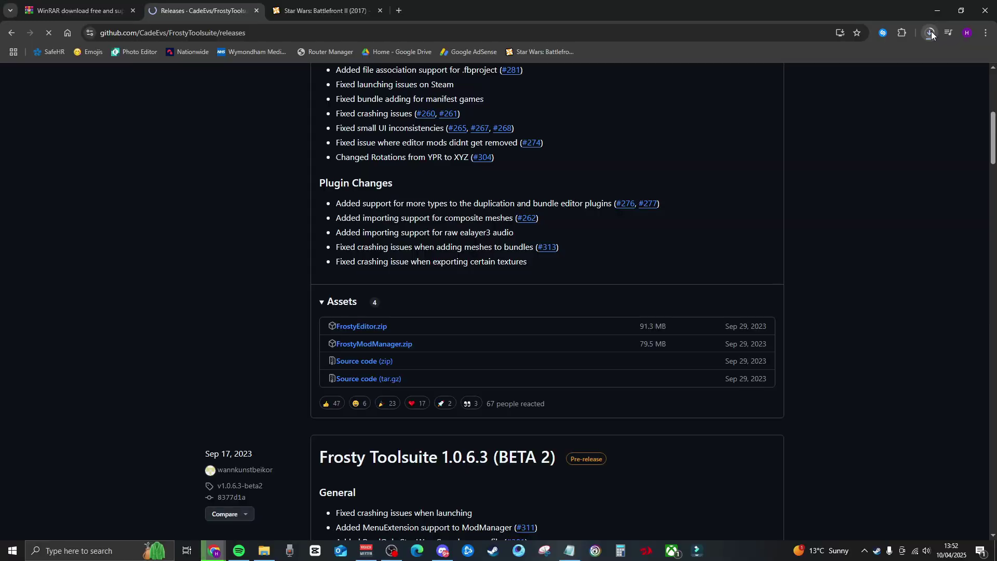
pyautogui.click(930, 33)
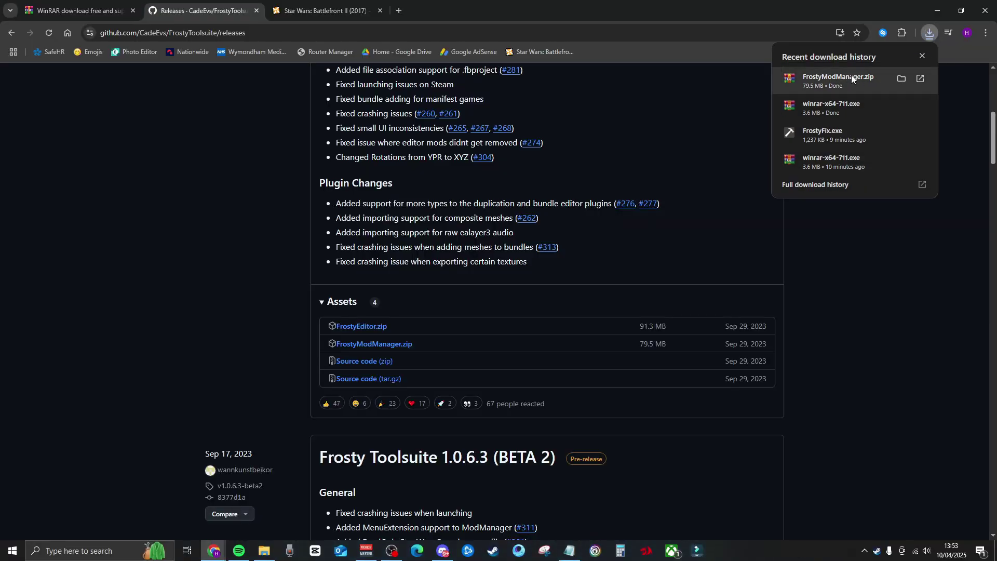
pyautogui.click(903, 79)
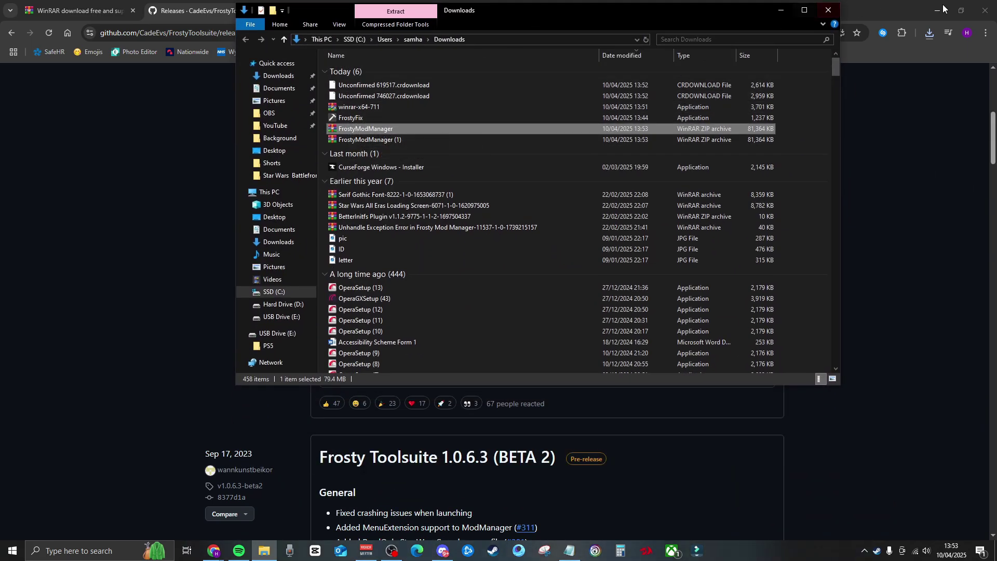
# Step: Minimize the open windows and create a new desktop folder named "bf2 mods"
pyautogui.click(781, 10)
pyautogui.click(941, 11)
pyautogui.rightClick(408, 188)
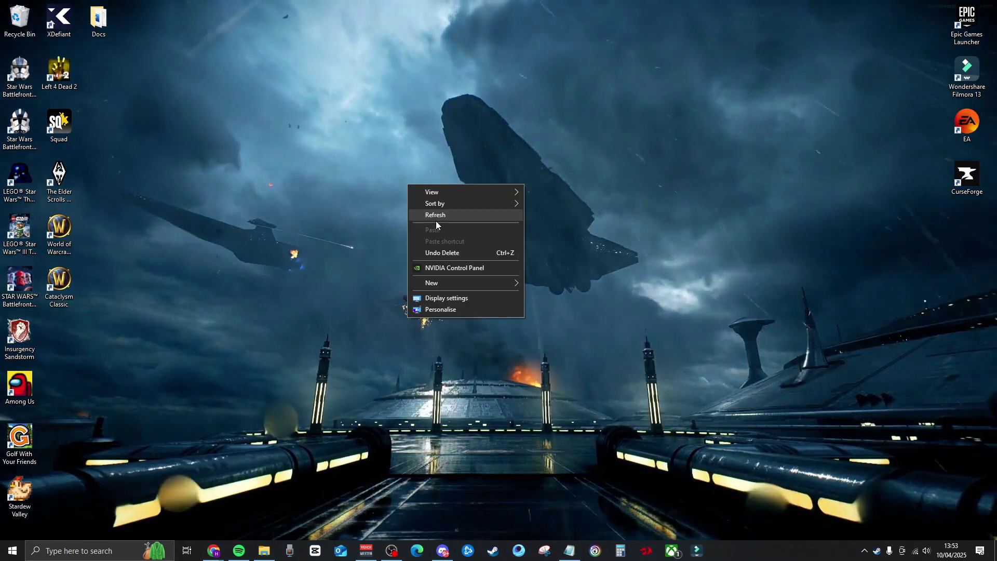
pyautogui.moveTo(501, 281)
pyautogui.click(545, 283)
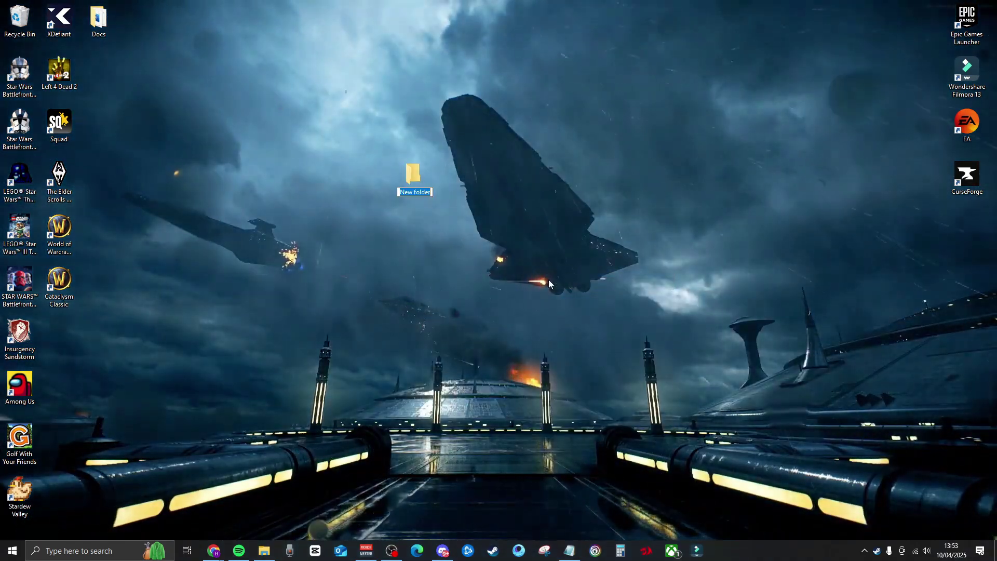
pyautogui.write('bf2 mods')
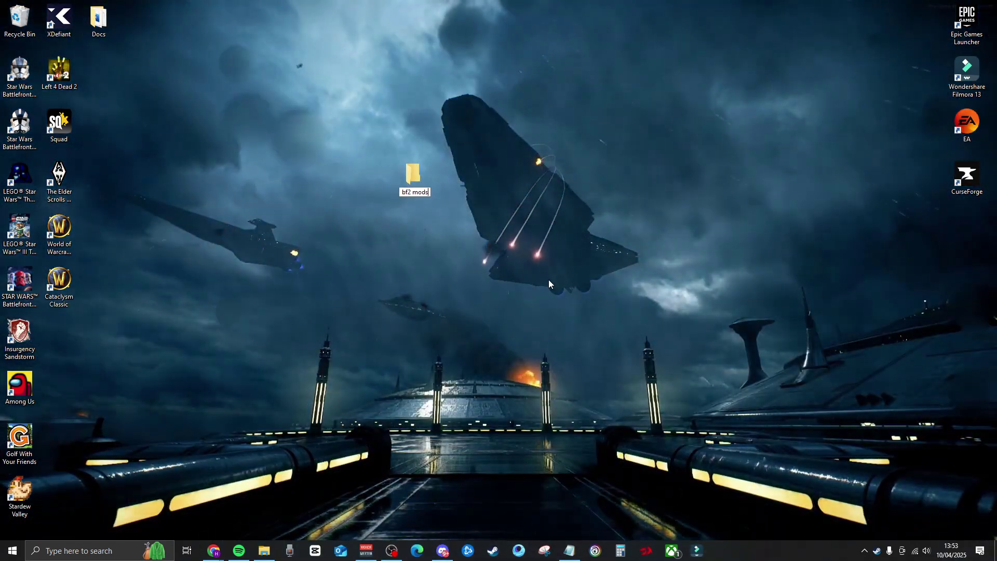
pyautogui.press('Return')
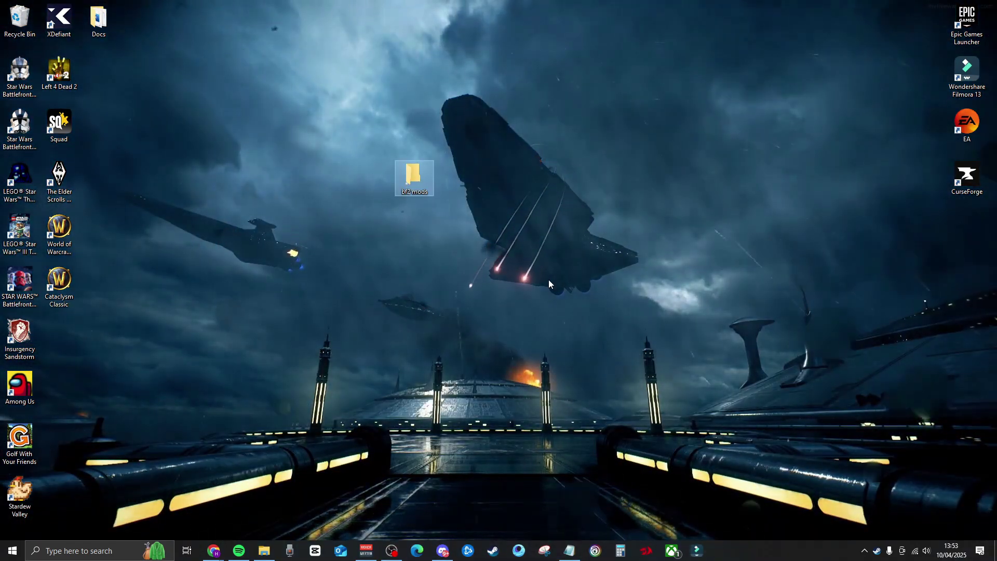
# Step: Move the FrostyModManager archive from Downloads into the "bf2 mods" folder
pyautogui.doubleClick(414, 177)
pyautogui.moveTo(265, 551)
pyautogui.click(218, 501)
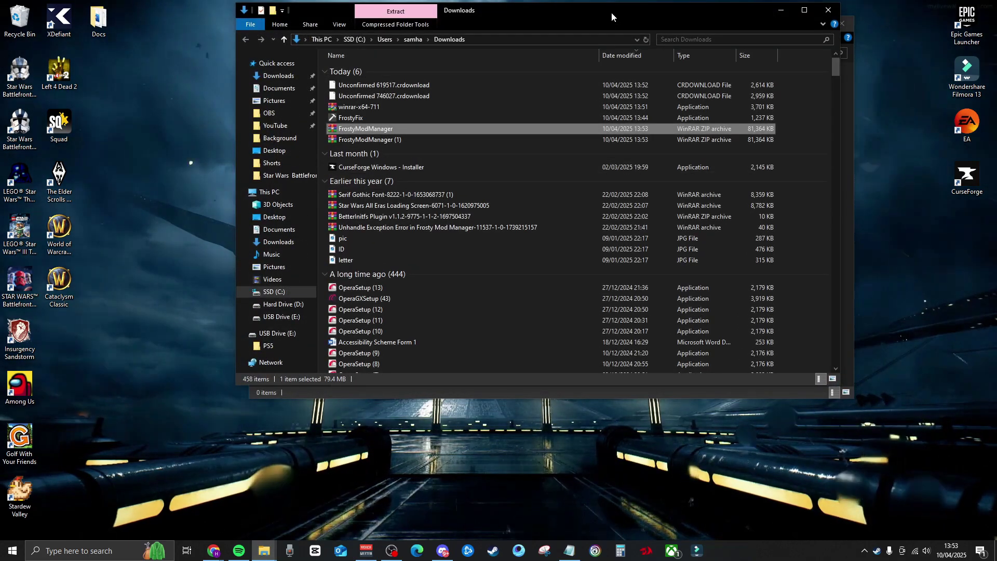
pyautogui.moveTo(612, 12); pyautogui.dragTo(614, 213)
pyautogui.moveTo(364, 336); pyautogui.dragTo(401, 136)
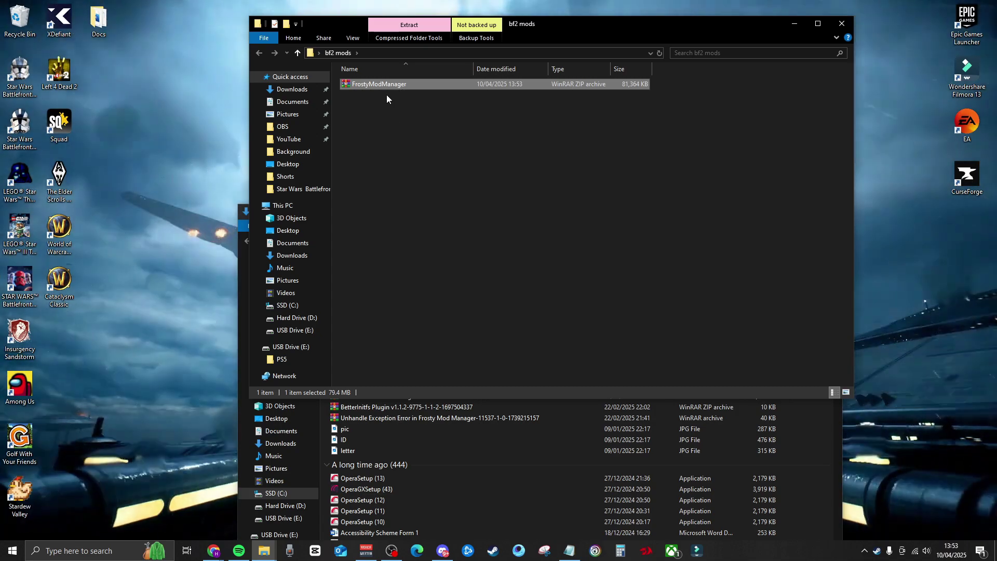
pyautogui.click(374, 109)
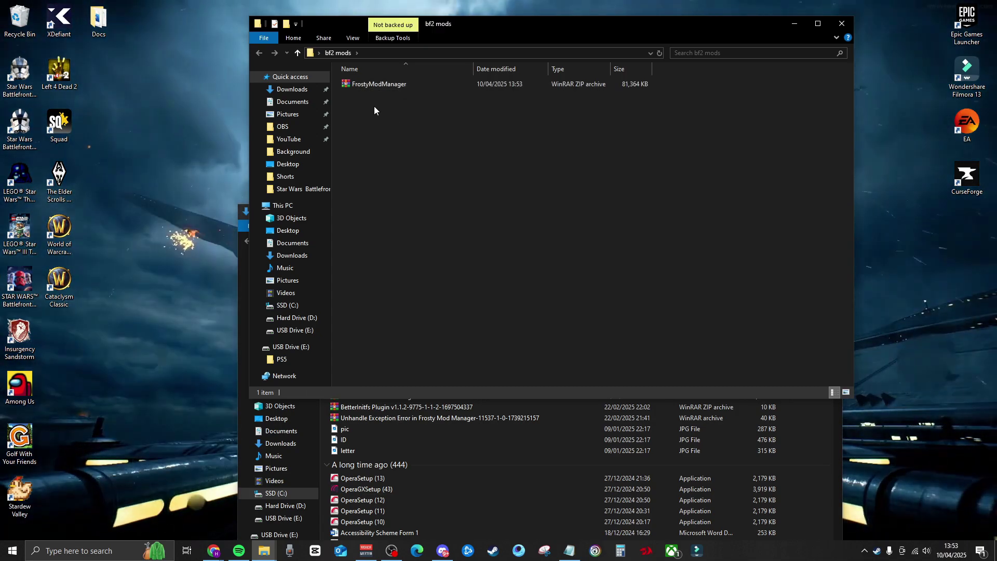
# Step: Extract the FrostyModManager archive directly into the "bf2 mods" folder and delete the ZIP file
pyautogui.rightClick(393, 85)
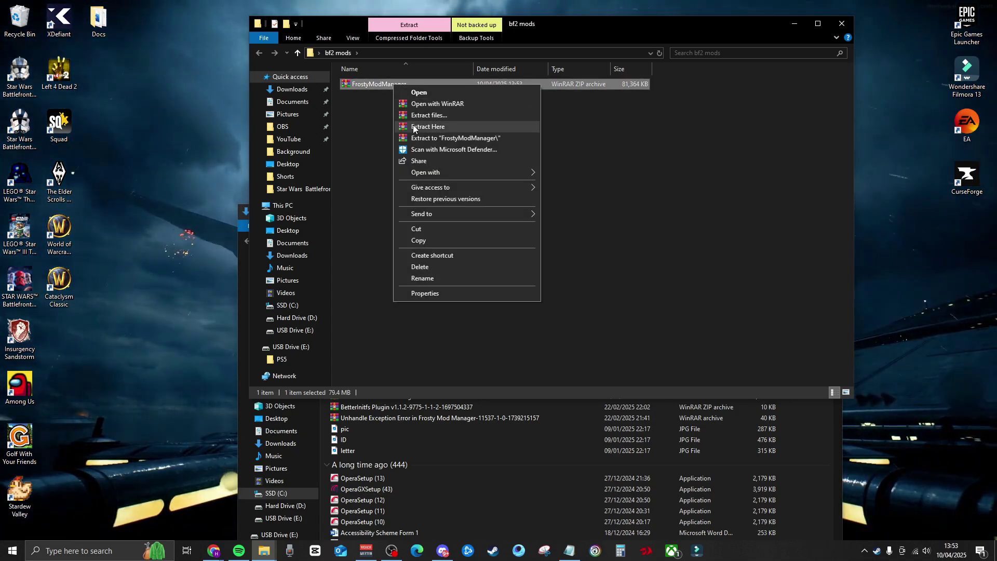
pyautogui.click(435, 128)
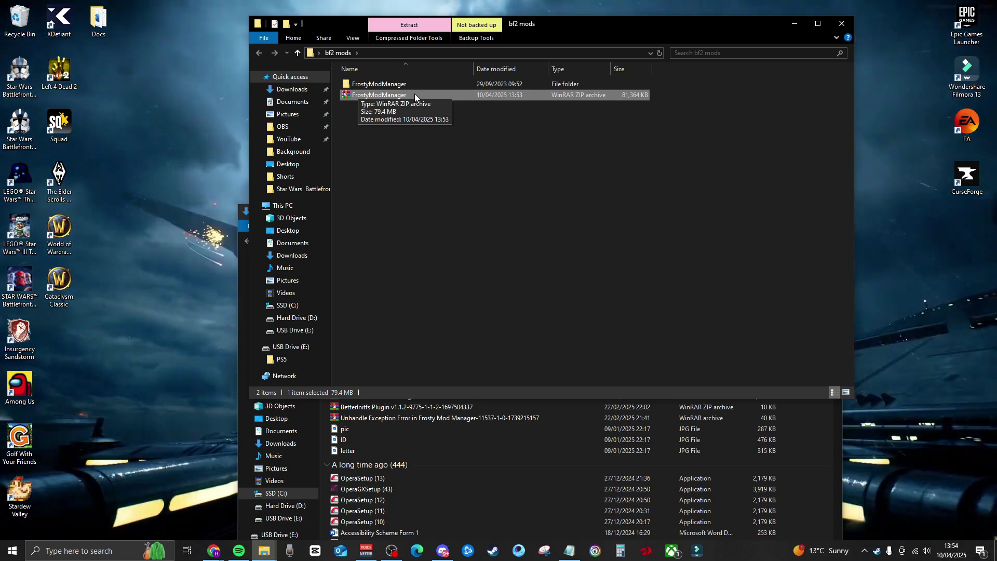
pyautogui.press('Delete')
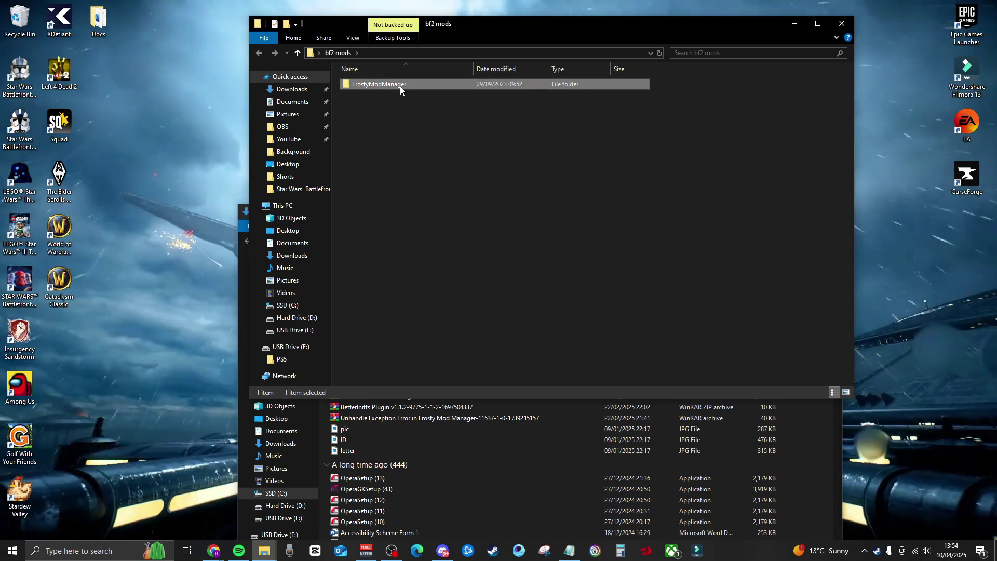
# Step: Open the extracted FrostyModManager folder and run the FrostyModManager application as administrator
pyautogui.doubleClick(400, 86)
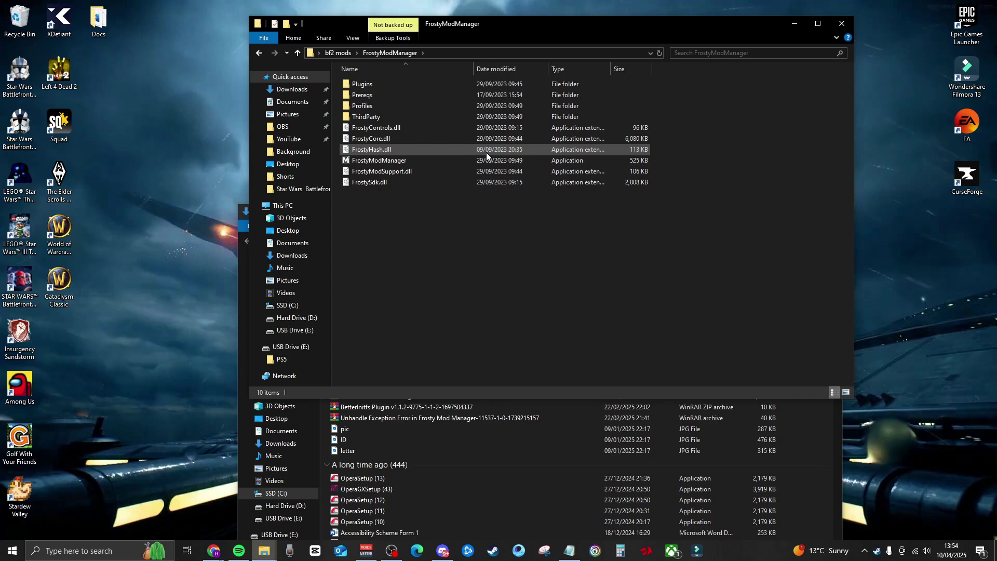
pyautogui.click(354, 162)
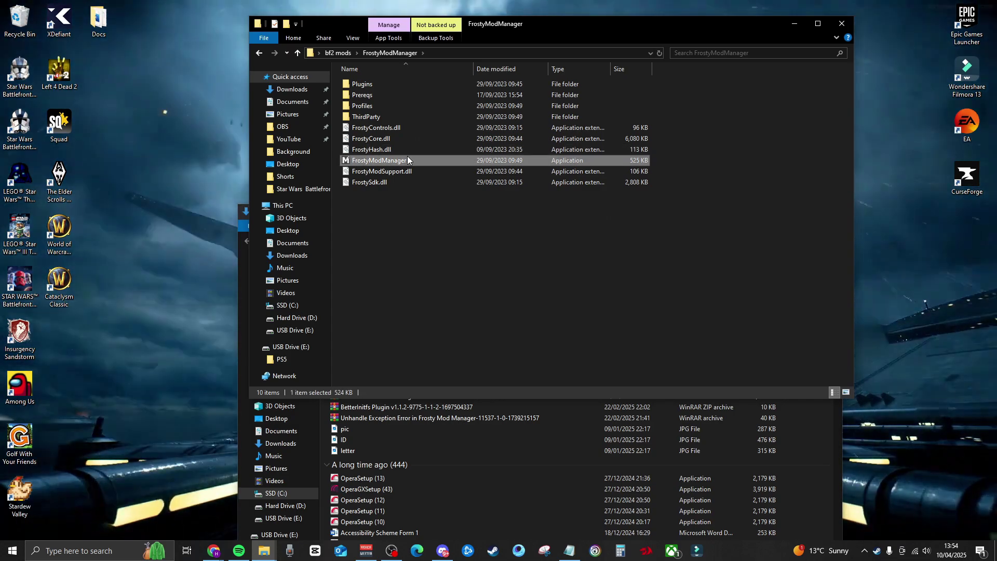
pyautogui.rightClick(403, 161)
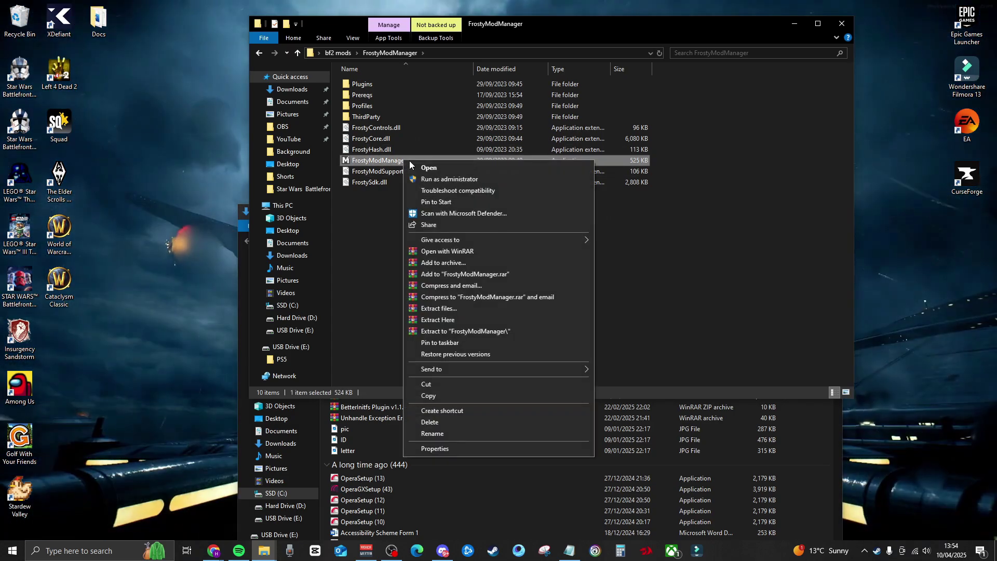
pyautogui.click(440, 182)
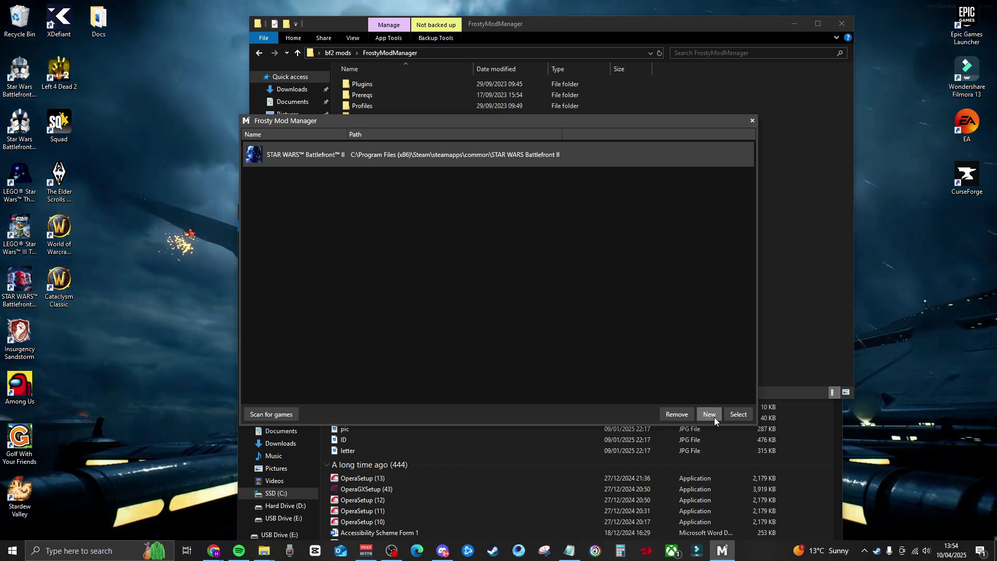
# Step: Switch to Steam, browse the local files of STAR WARS Battlefront II in the library and show the install folder's full path
pyautogui.click(495, 551)
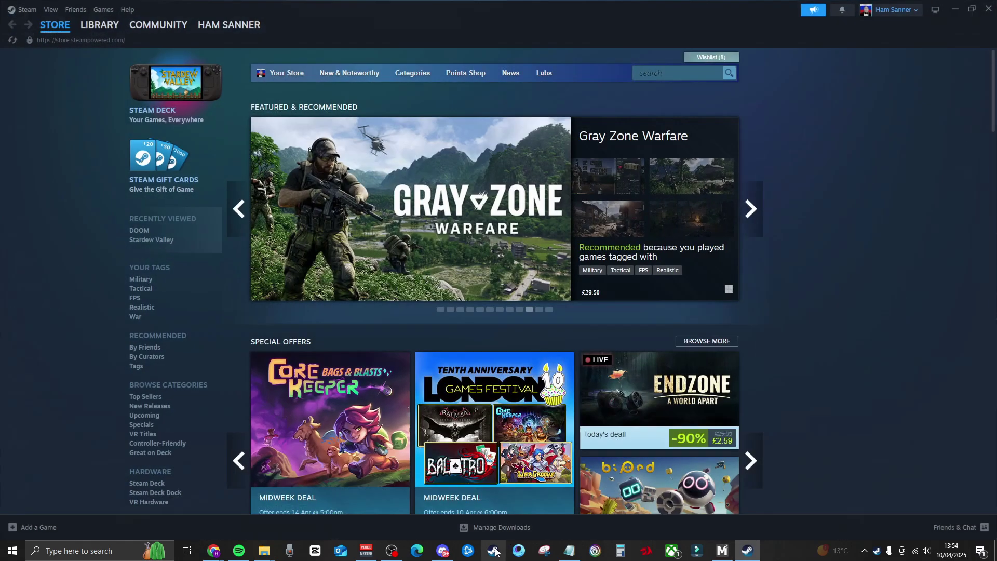
pyautogui.click(99, 26)
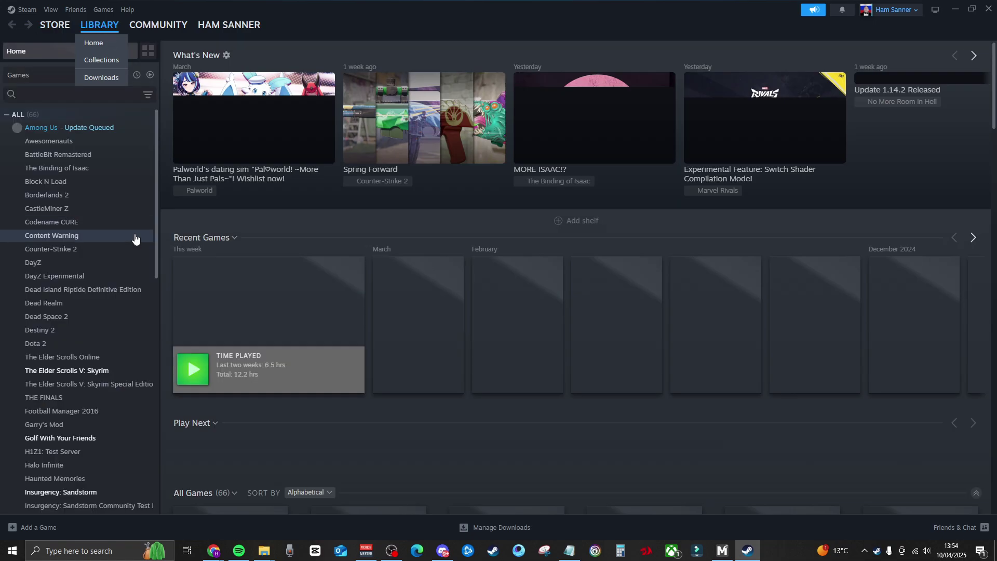
pyautogui.scroll(-3, 96, 357)
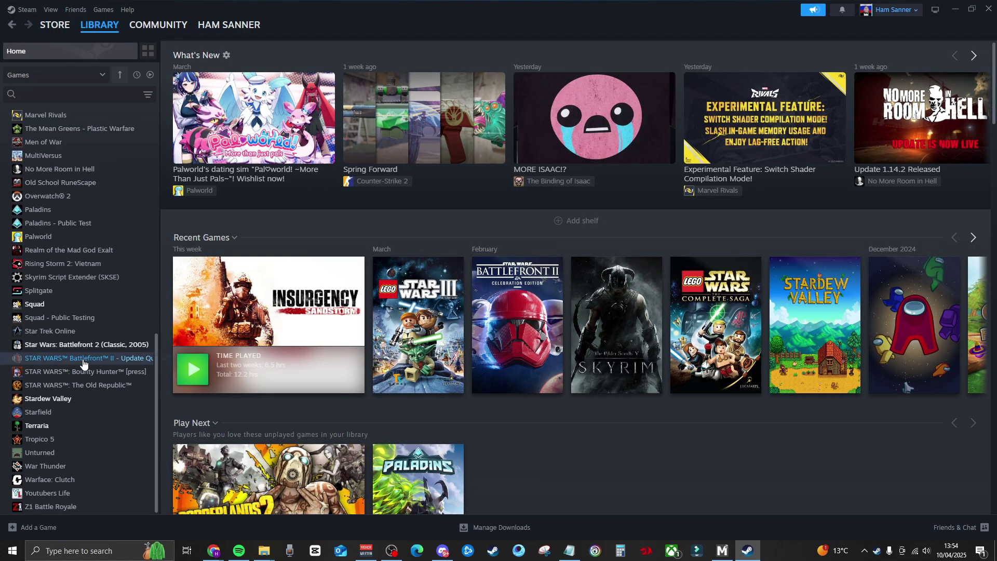
pyautogui.rightClick(88, 359)
pyautogui.moveTo(121, 421)
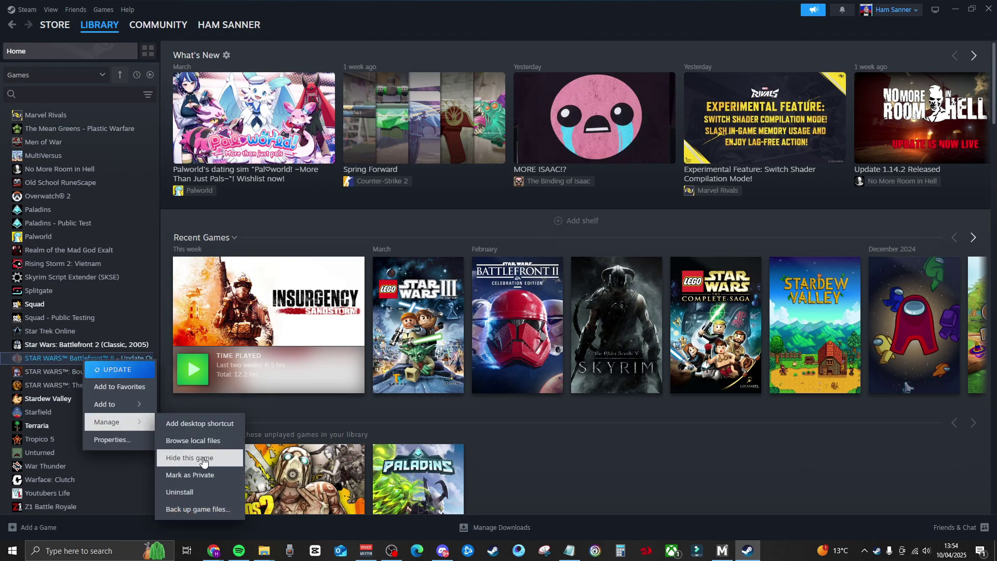
pyautogui.click(186, 443)
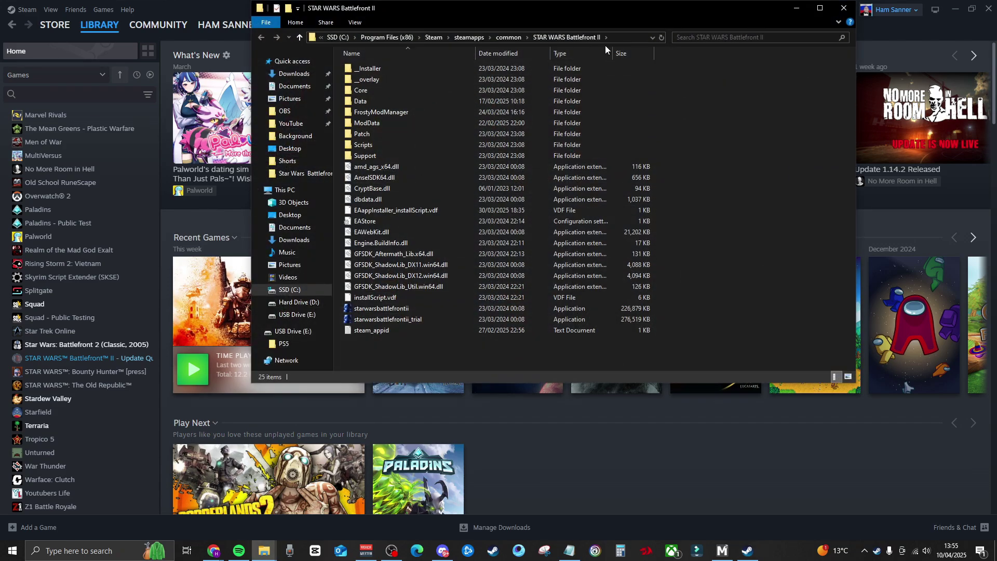
pyautogui.click(616, 39)
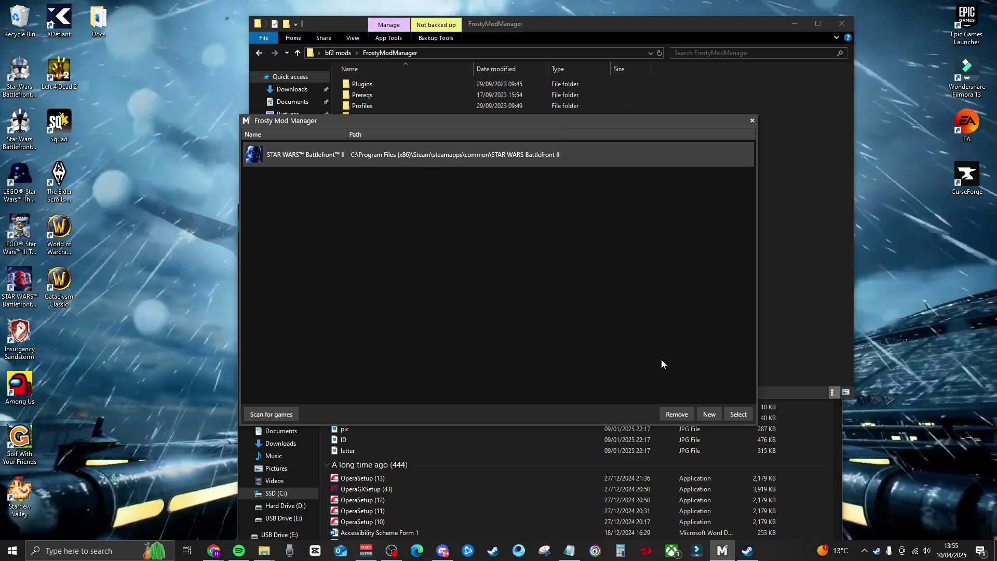
# Step: Load the STAR WARS Battlefront II entry as the game in Frosty Mod Manager
pyautogui.click(737, 414)
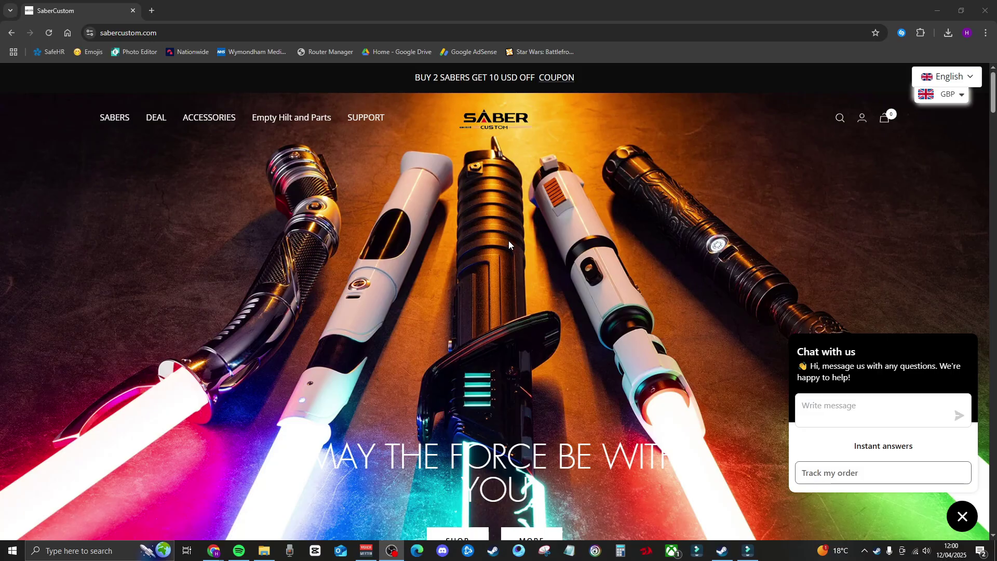
# Step: Look through the SaberCustom home page in the browser and open the shop's lightsaber collections
pyautogui.scroll(-2, 499, 241)
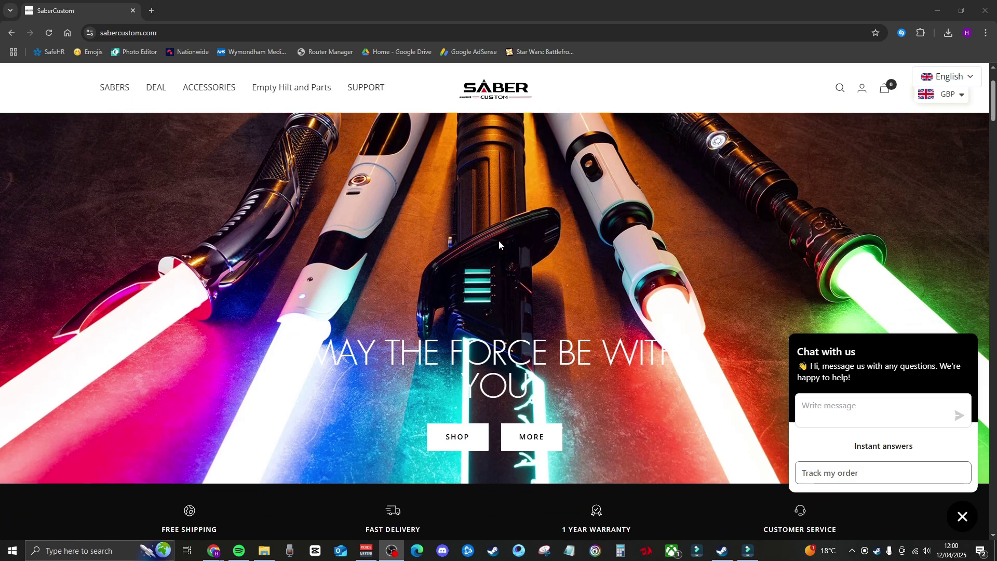
pyautogui.scroll(-1, 498, 241)
pyautogui.click(481, 394)
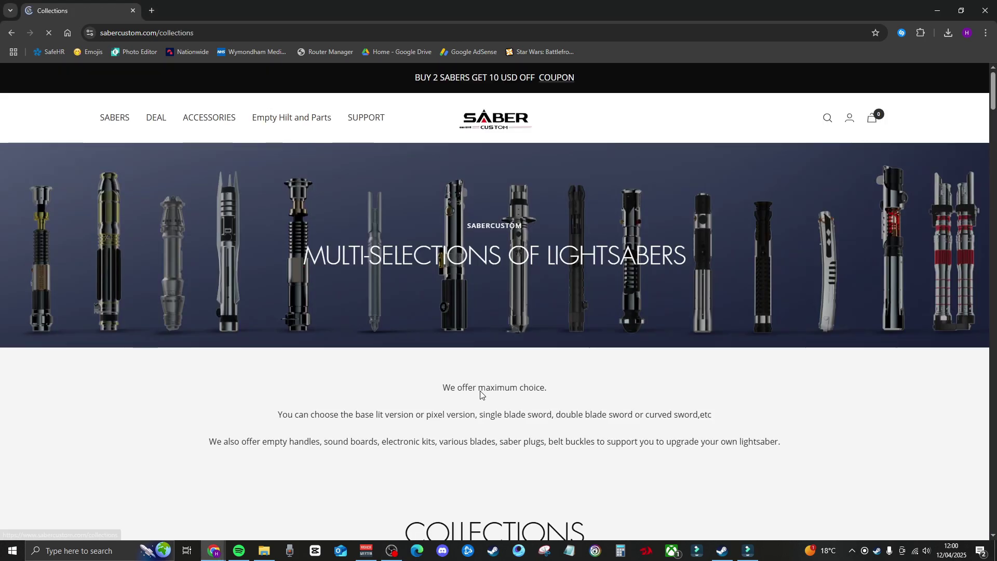
# Step: Look through the SaberCustom lightsaber collections and the product page of the NO096 lightsaber
pyautogui.scroll(-2, 688, 359)
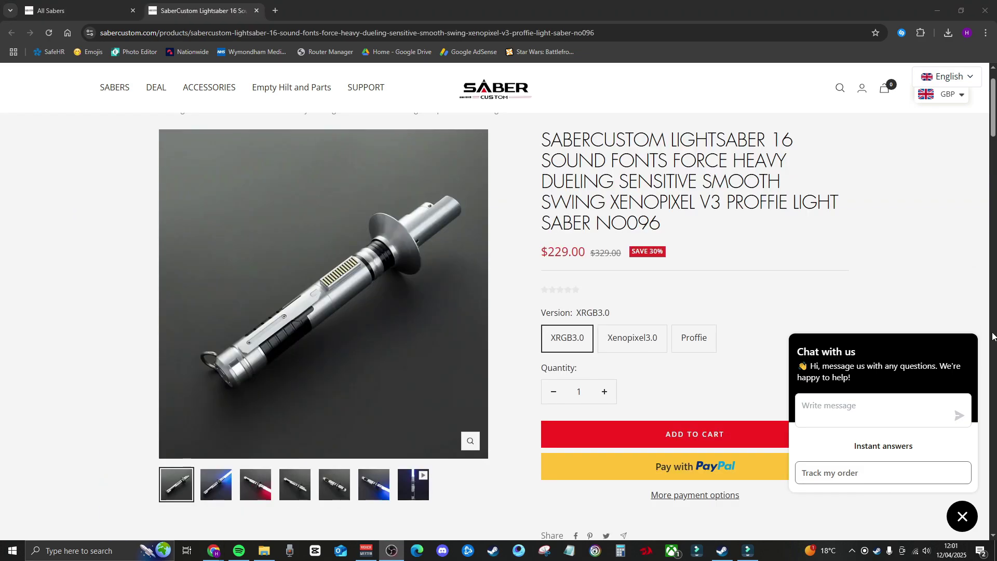
pyautogui.scroll(-1, 916, 227)
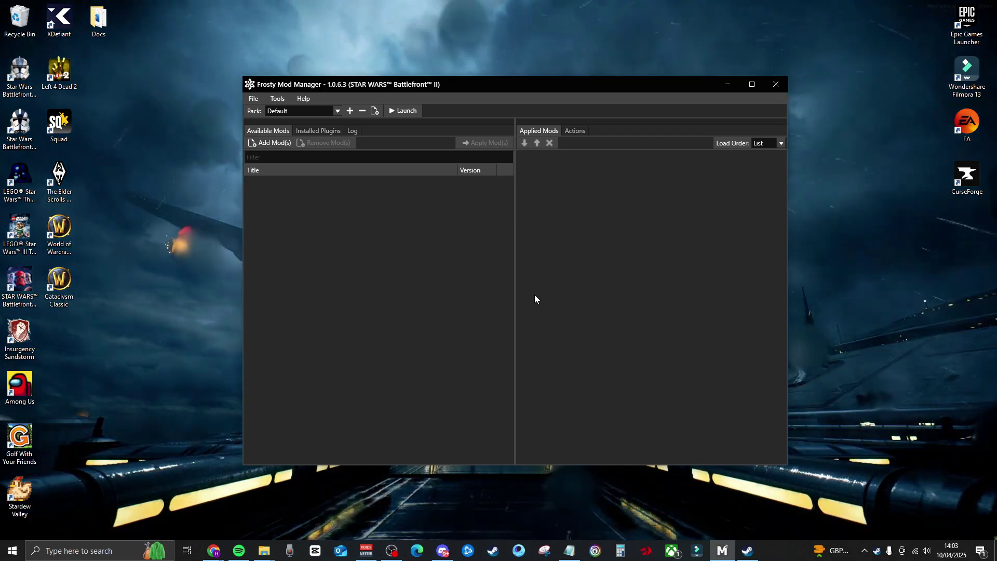
# Step: Add a new pack profile named Mods in Frosty Mod Manager
pyautogui.click(304, 112)
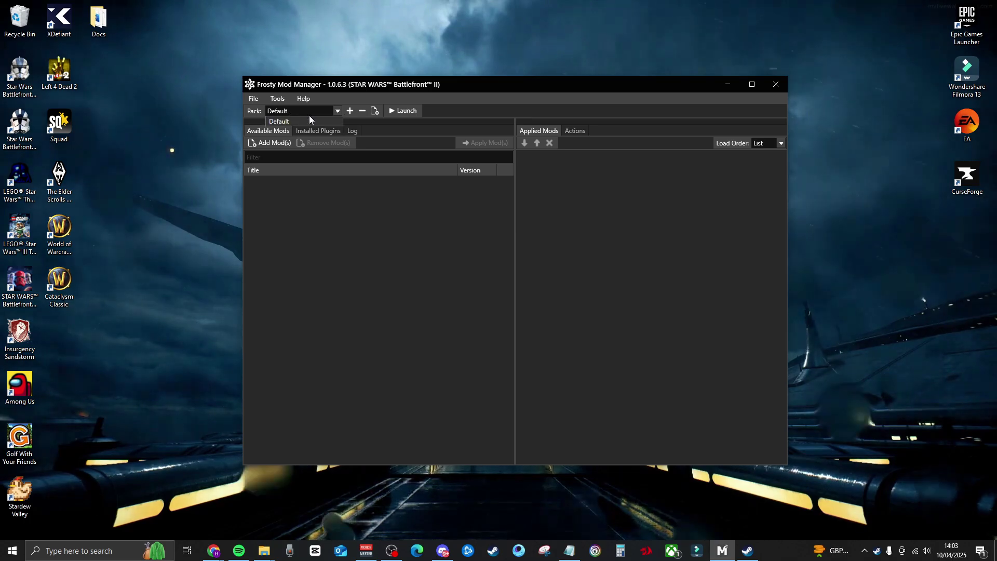
pyautogui.click(327, 111)
pyautogui.click(350, 111)
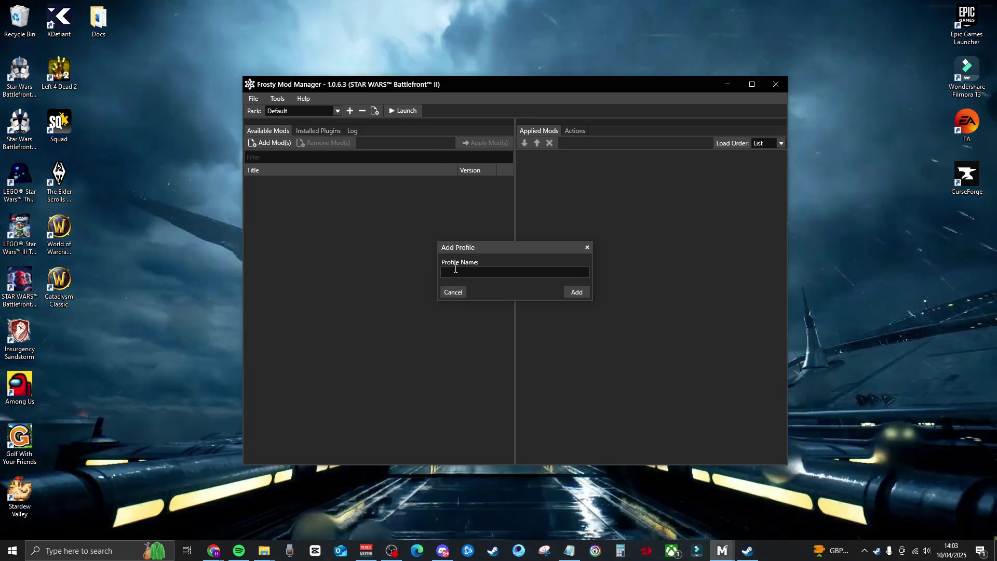
pyautogui.write('Mods')
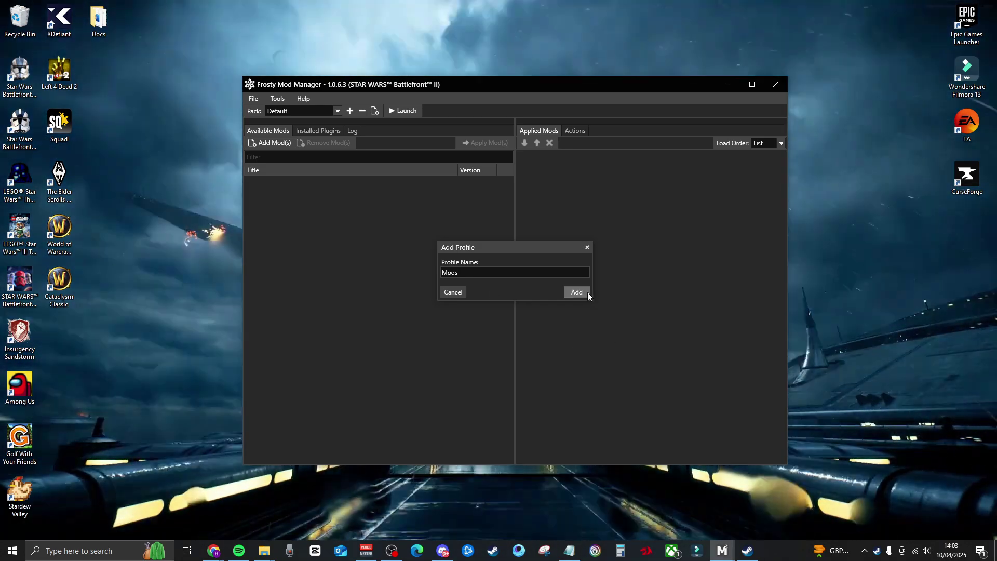
pyautogui.click(588, 293)
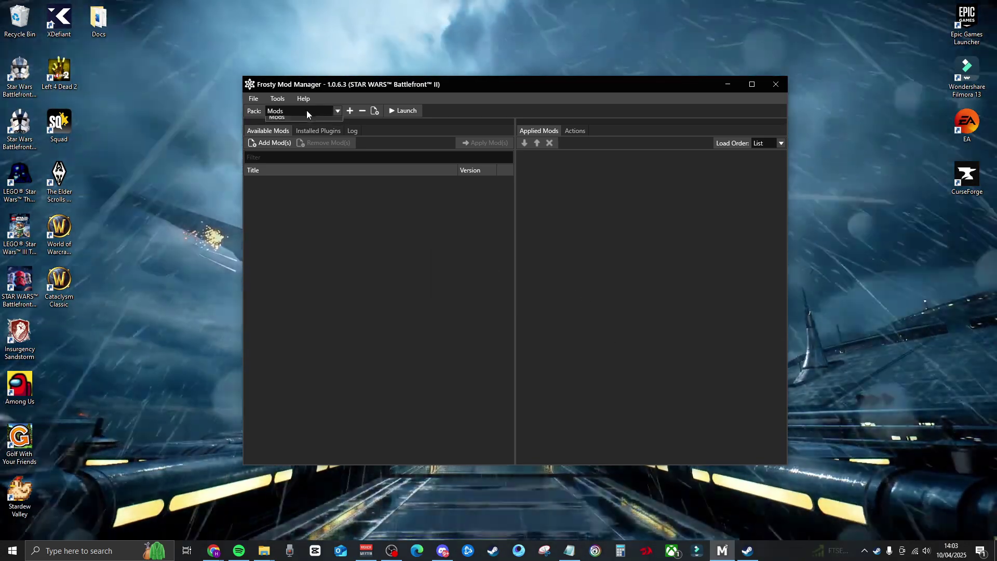
# Step: Switch the active pack to Default and back to Mods
pyautogui.click(306, 111)
pyautogui.click(285, 121)
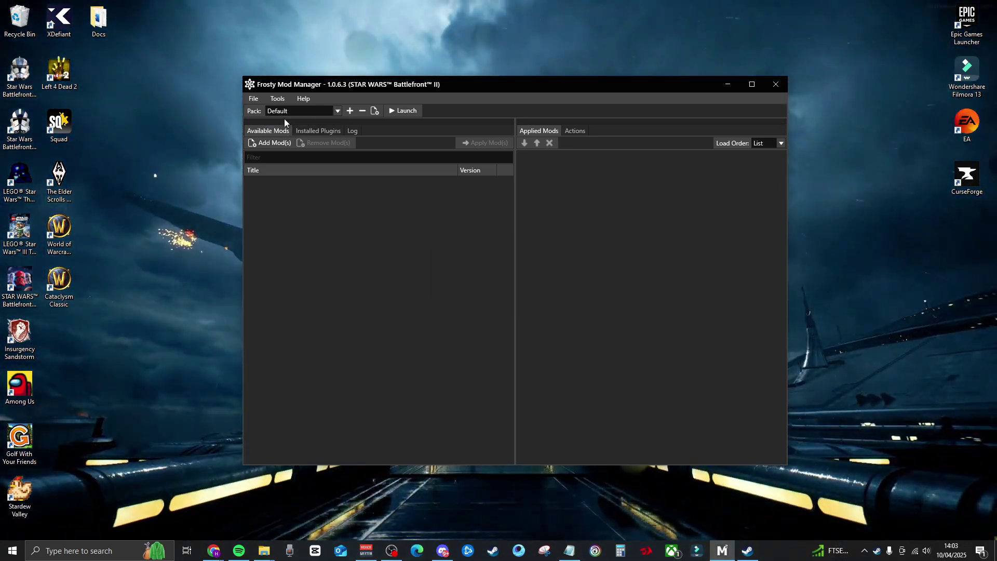
pyautogui.click(290, 111)
pyautogui.click(293, 129)
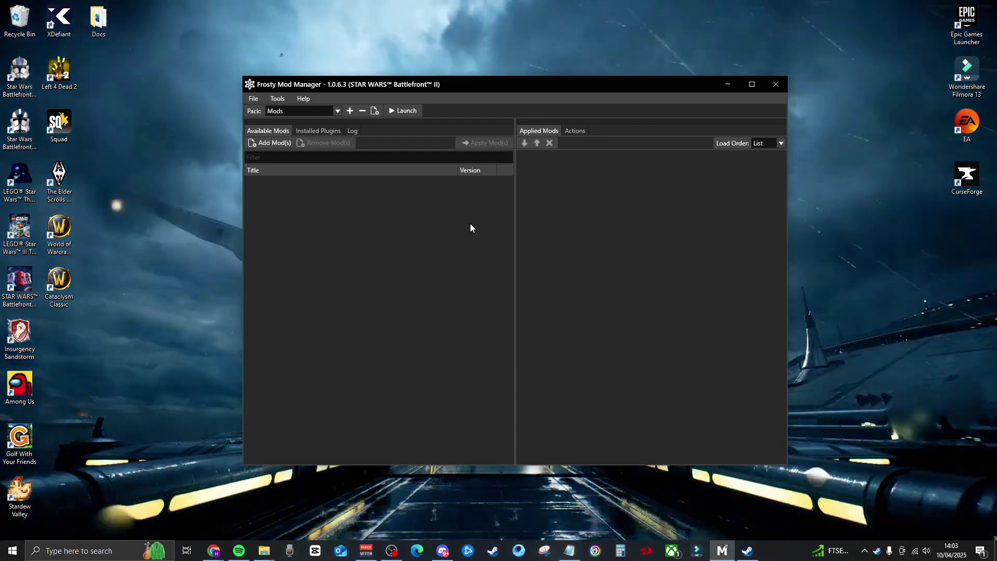
# Step: Switch to the Nexus Mods page in the browser, search for "mand" and open the mod The Mandalorian
pyautogui.hotkey('alt', 'Tab')
pyautogui.click(330, 14)
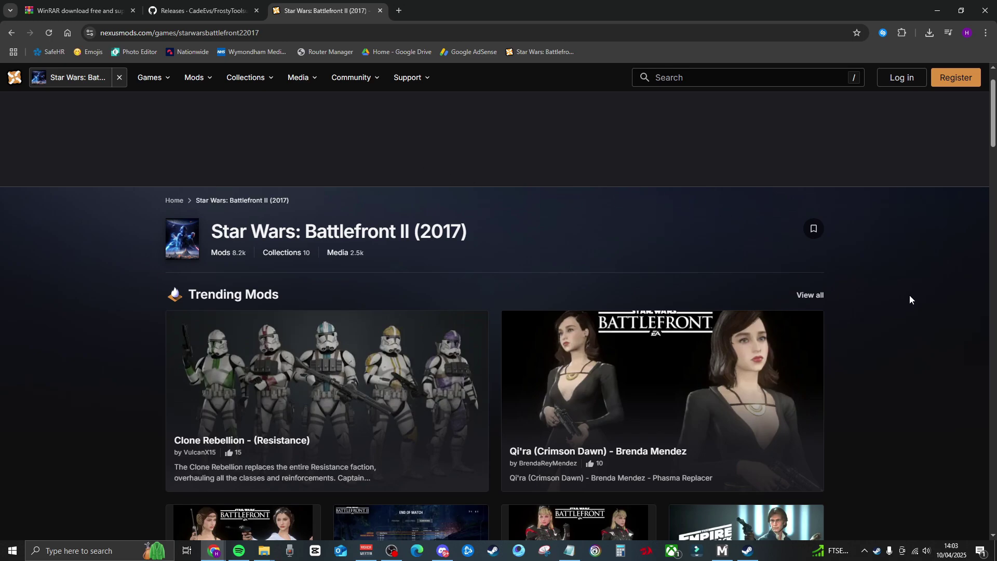
pyautogui.scroll(1, 912, 300)
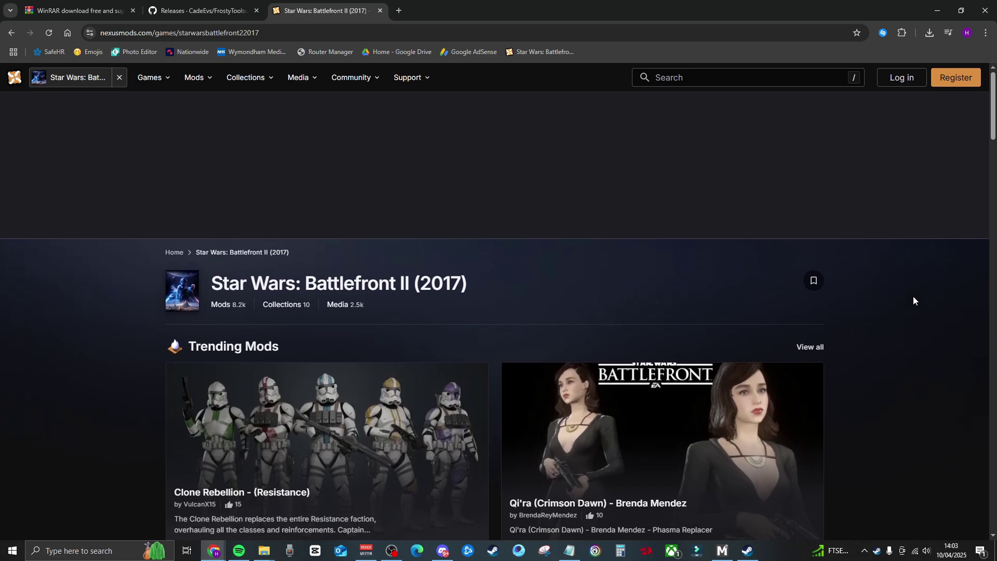
pyautogui.click(715, 78)
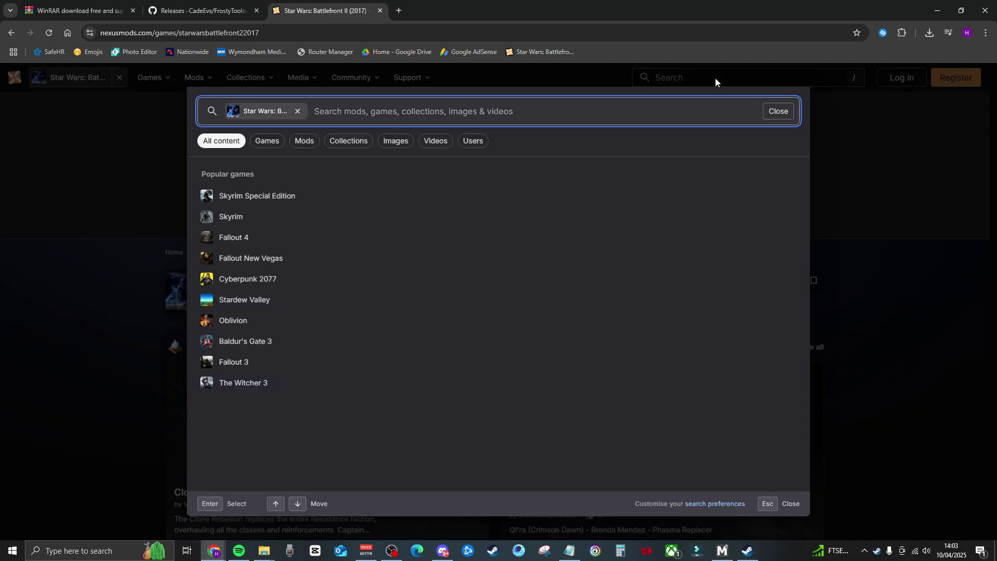
pyautogui.write('mand')
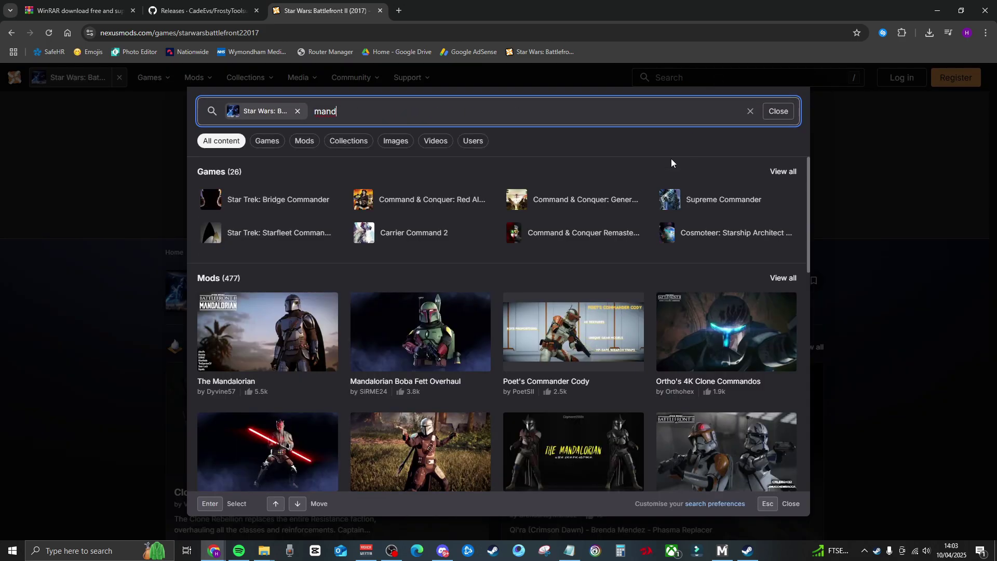
pyautogui.click(254, 343)
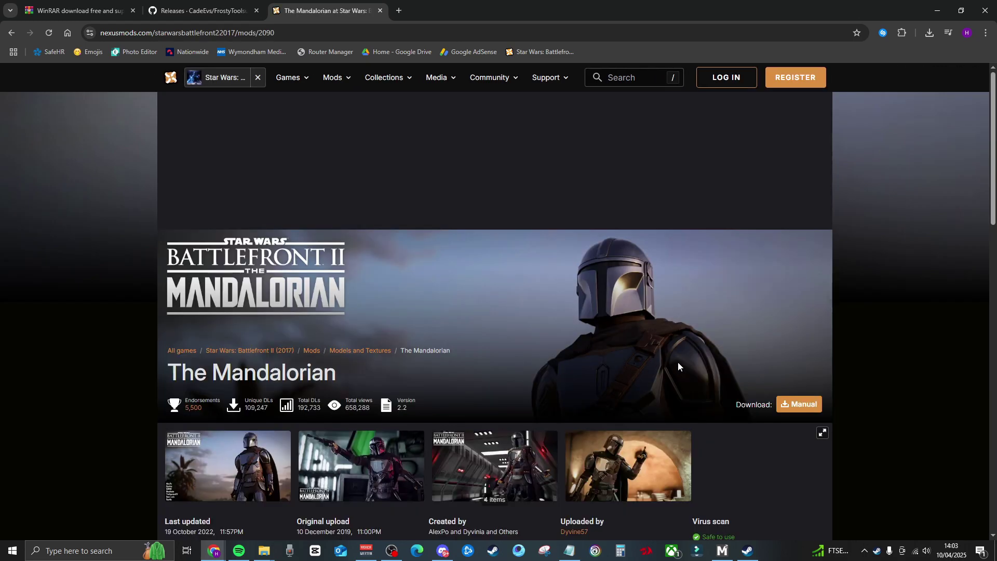
# Step: Review the download figures on The Mandalorian mod page and log in to Nexus Mods
pyautogui.scroll(-3, 683, 360)
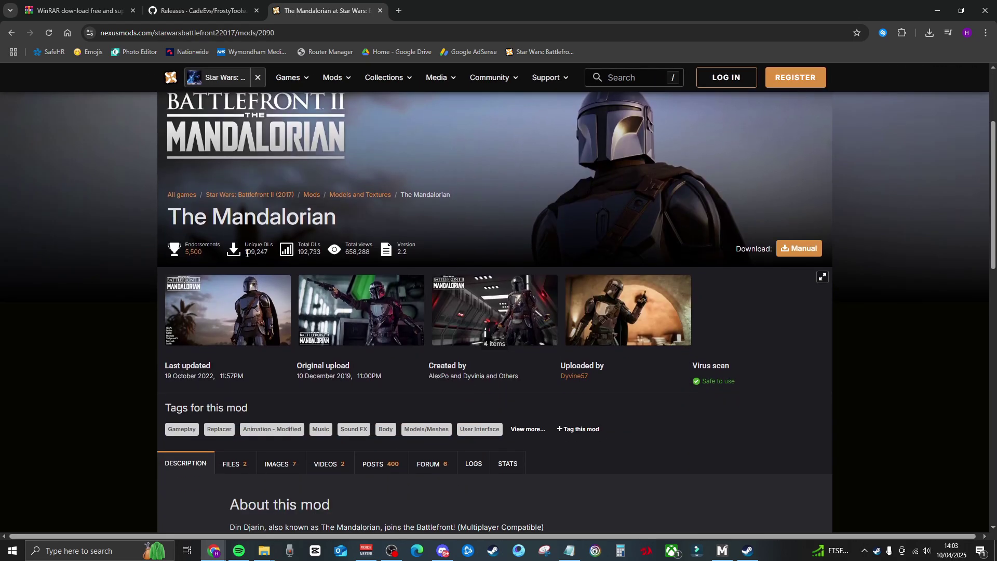
pyautogui.click(259, 255)
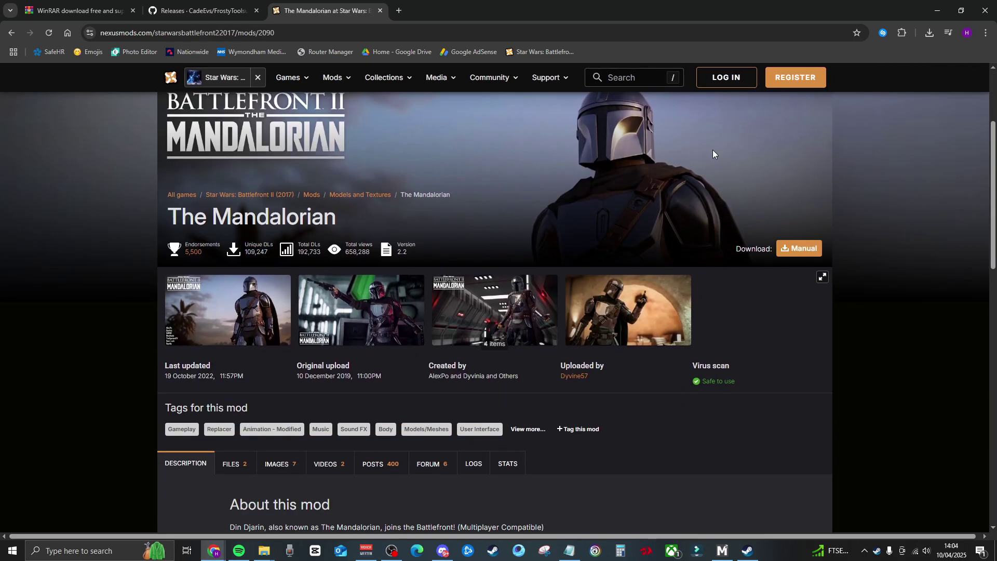
pyautogui.click(732, 78)
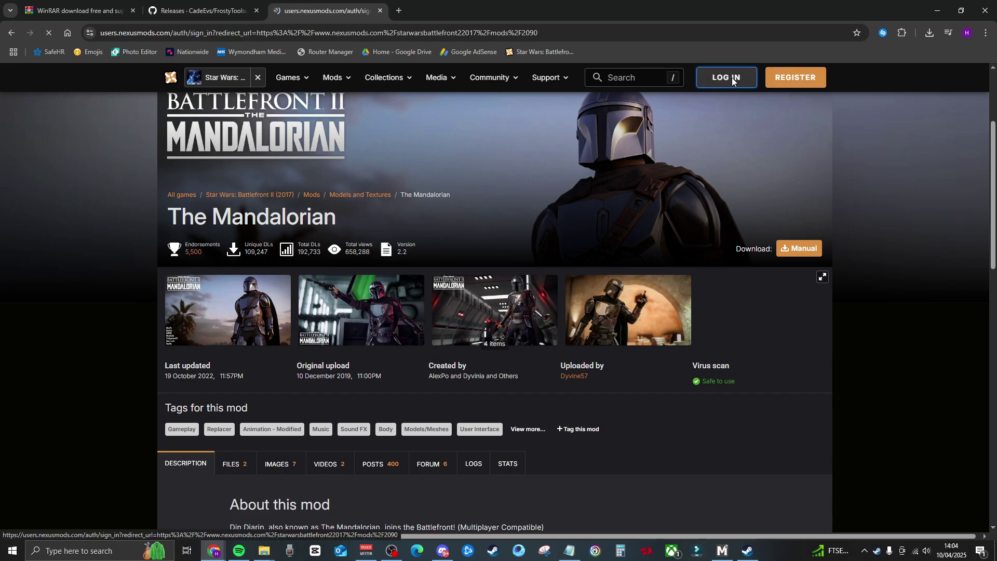
# Step: Download The Mandalorian 2.2 - Han manually from the mod's main files, using the free slow download
pyautogui.scroll(-7, 800, 329)
pyautogui.scroll(-1, 759, 324)
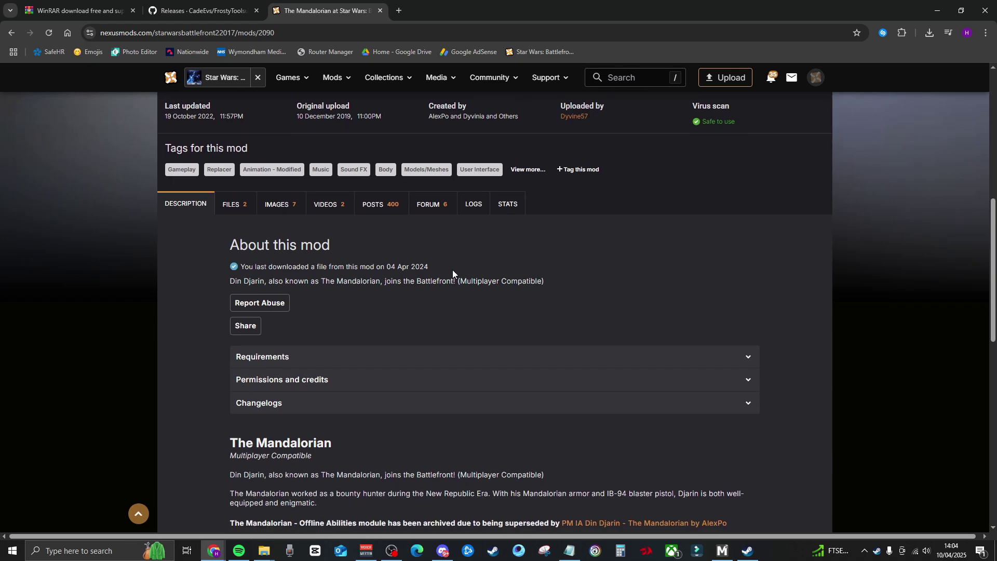
pyautogui.click(244, 207)
pyautogui.scroll(-3, 533, 298)
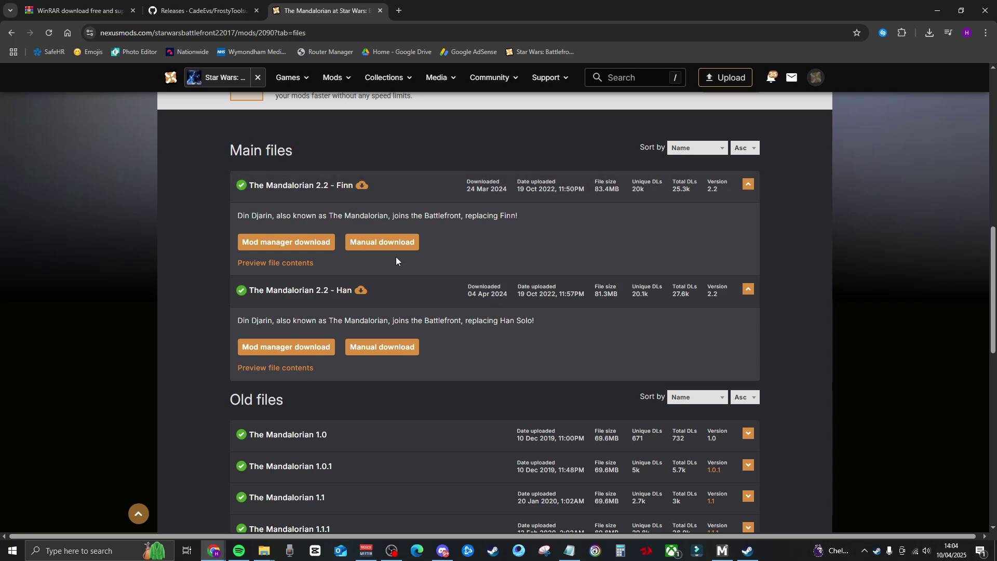
pyautogui.click(389, 349)
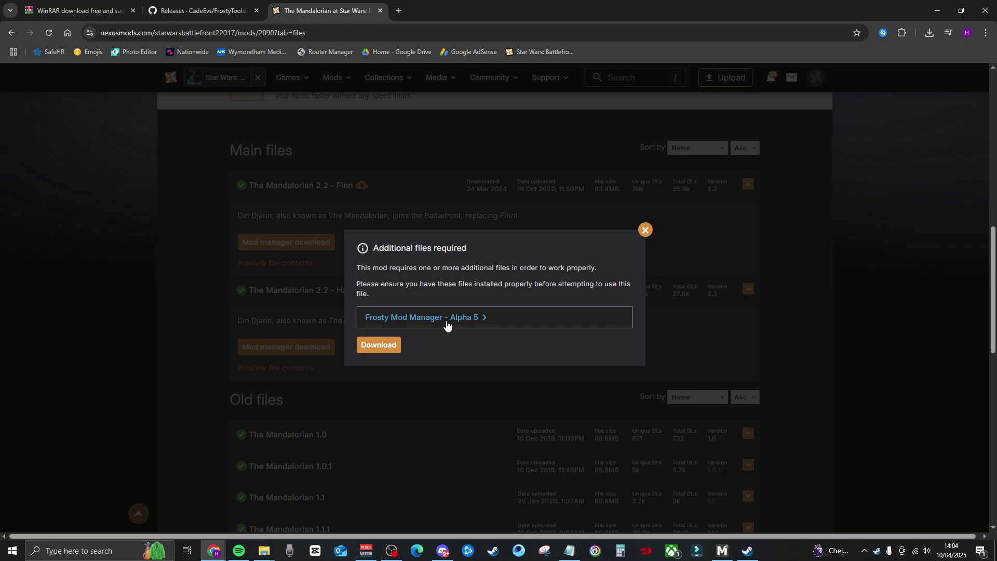
pyautogui.click(379, 345)
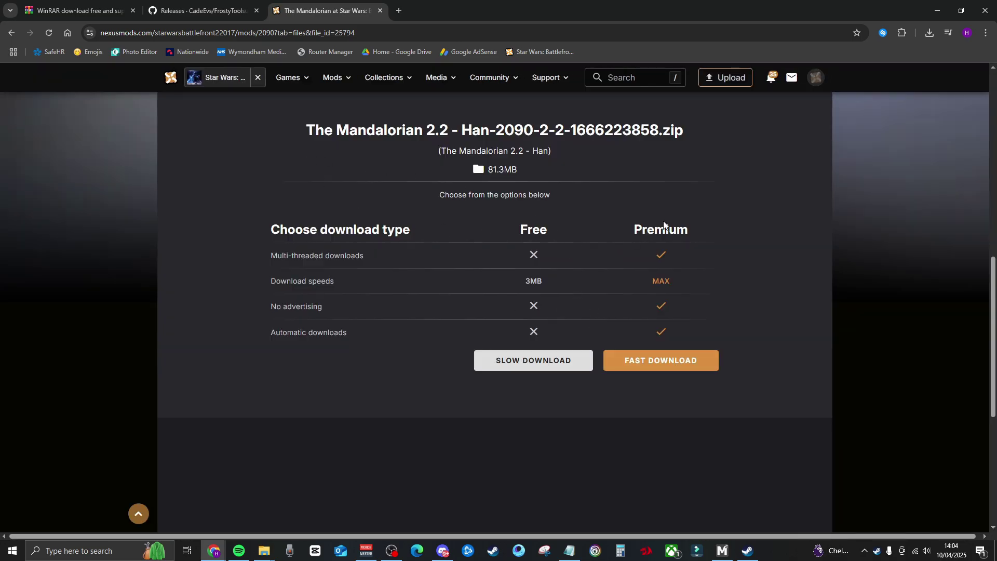
pyautogui.click(533, 362)
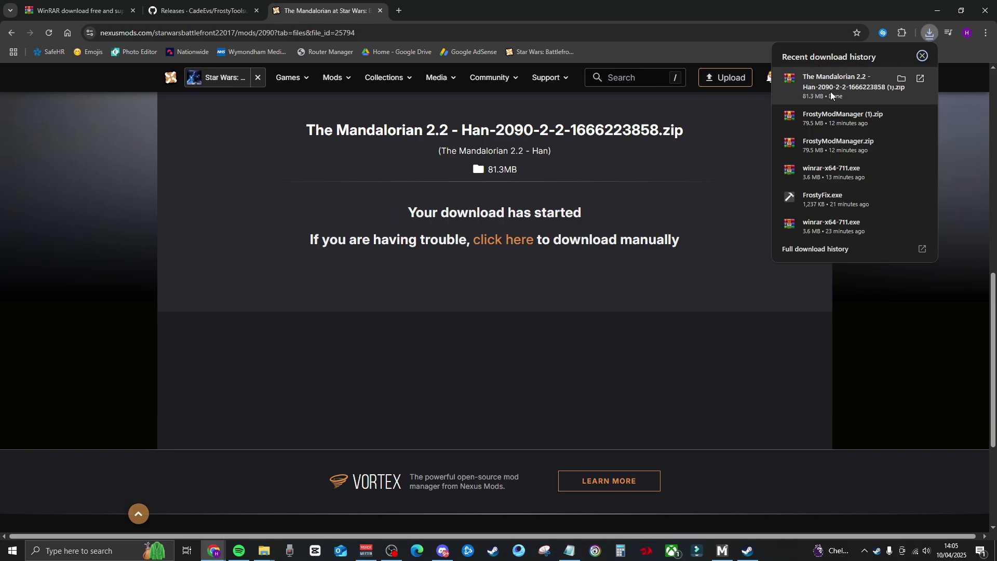
# Step: Return to Frosty Mod Manager, add the downloaded The Mandalorian 2.2 - Han zip and apply the mod to the Mods pack
pyautogui.click(935, 10)
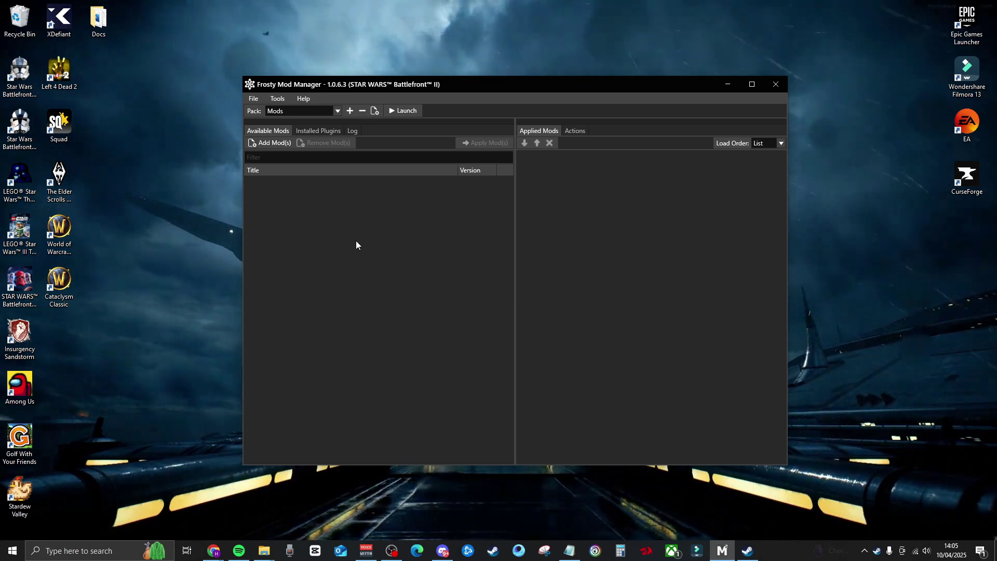
pyautogui.click(269, 143)
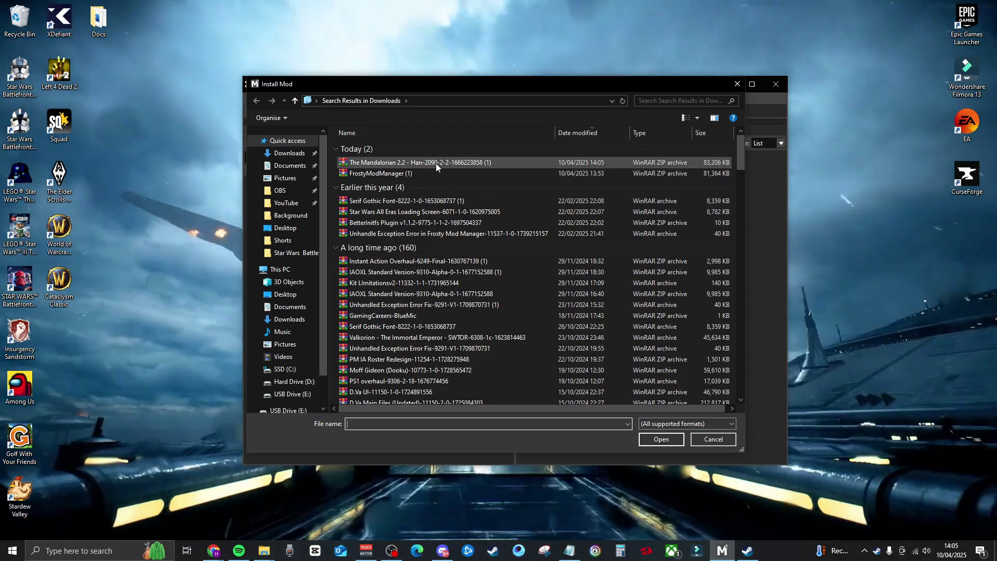
pyautogui.doubleClick(435, 163)
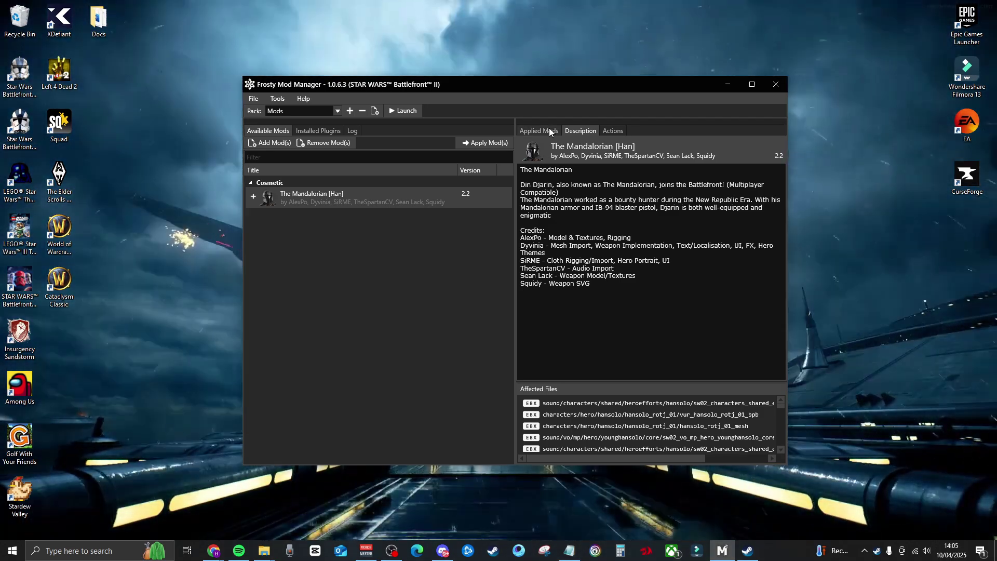
pyautogui.click(541, 129)
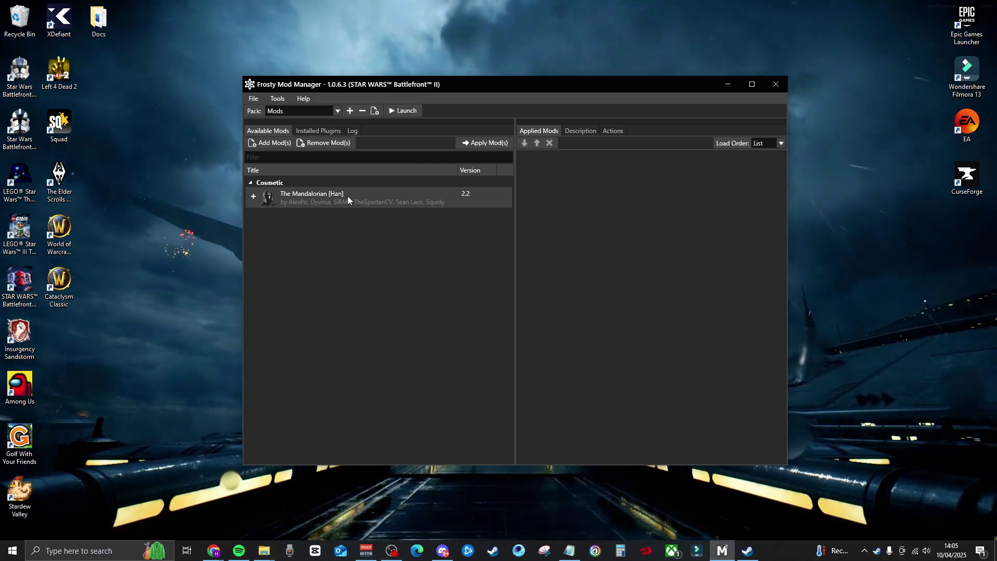
pyautogui.click(478, 143)
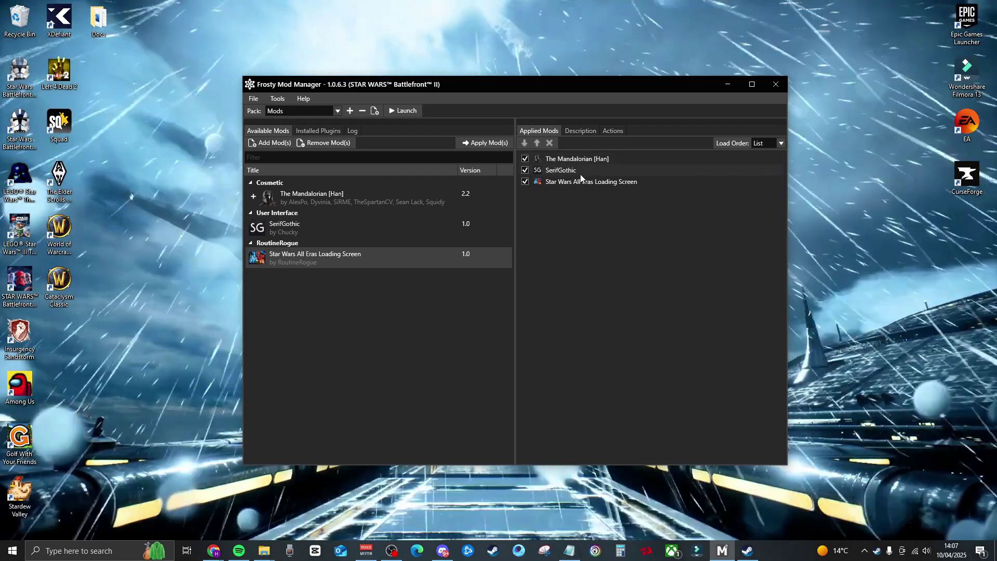
# Step: Move SerifGothic above The Mandalorian [Han] in the applied mods load order and back down to second place
pyautogui.click(574, 172)
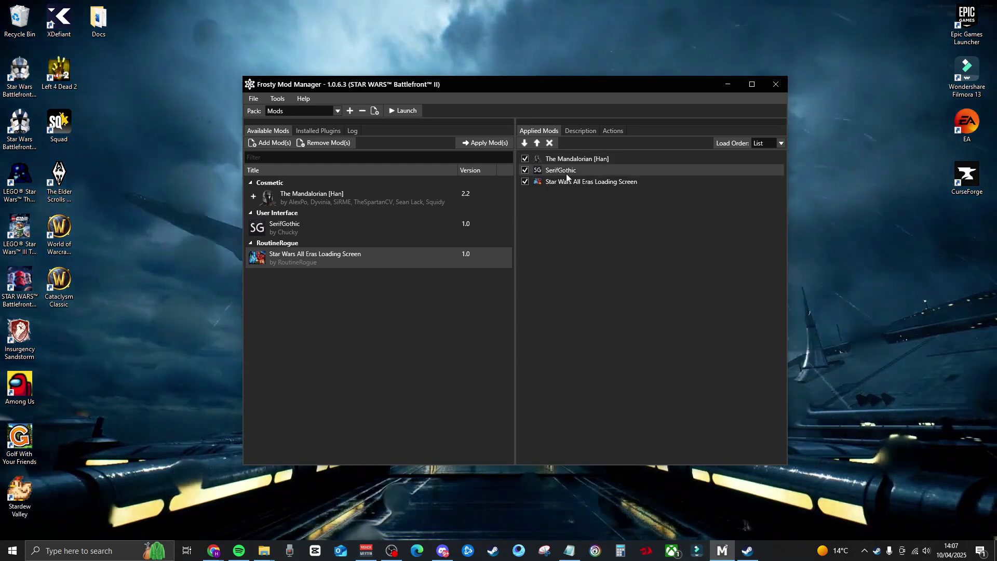
pyautogui.click(536, 145)
pyautogui.click(525, 144)
pyautogui.click(536, 145)
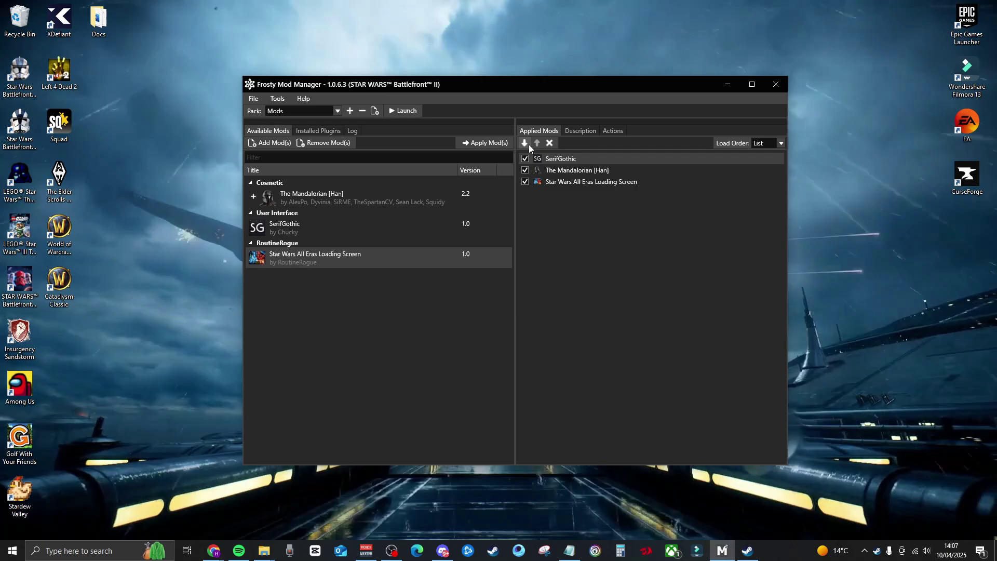
pyautogui.click(529, 144)
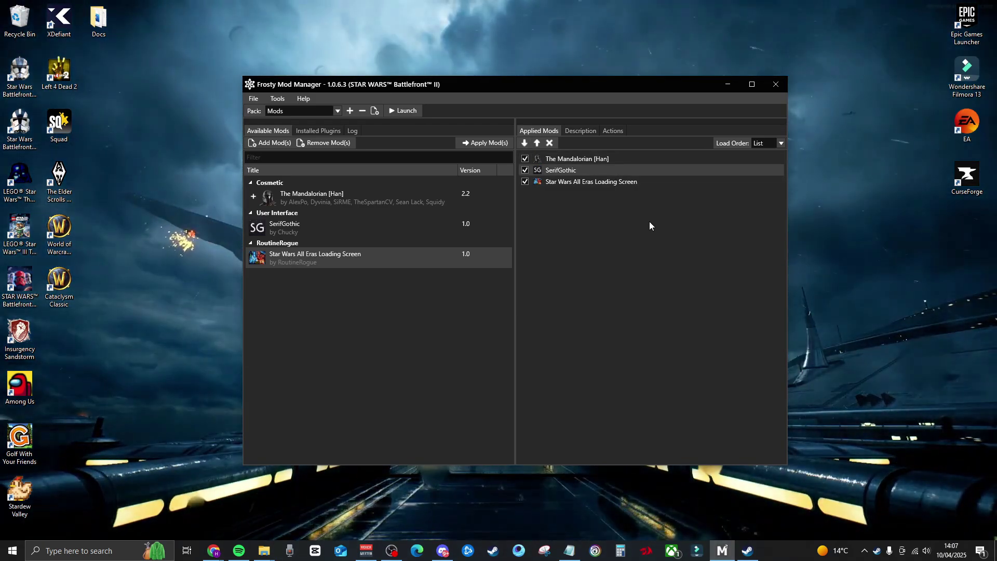
# Step: Launch STAR WARS Battlefront II with the Mods pack and allow Steam to start it with the custom arguments
pyautogui.click(403, 111)
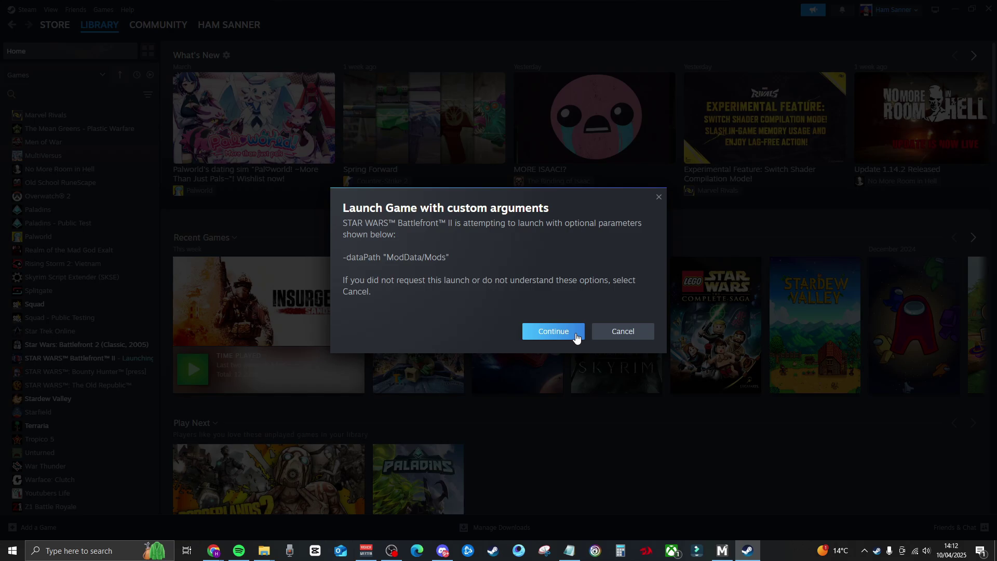
pyautogui.click(554, 332)
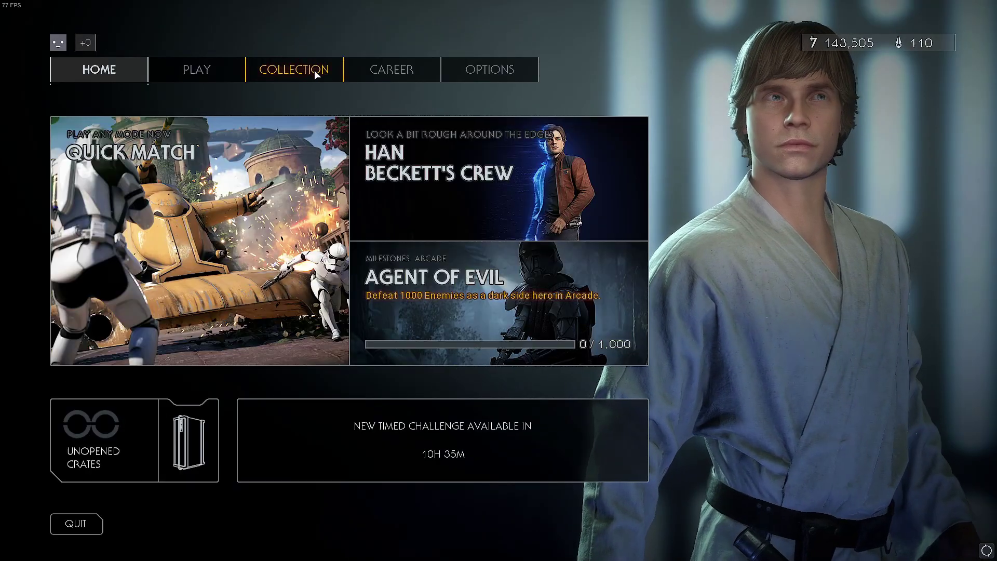
# Step: Open the game's hero collection and inspect the modded Din Djarin character that replaces Han Solo
pyautogui.click(313, 70)
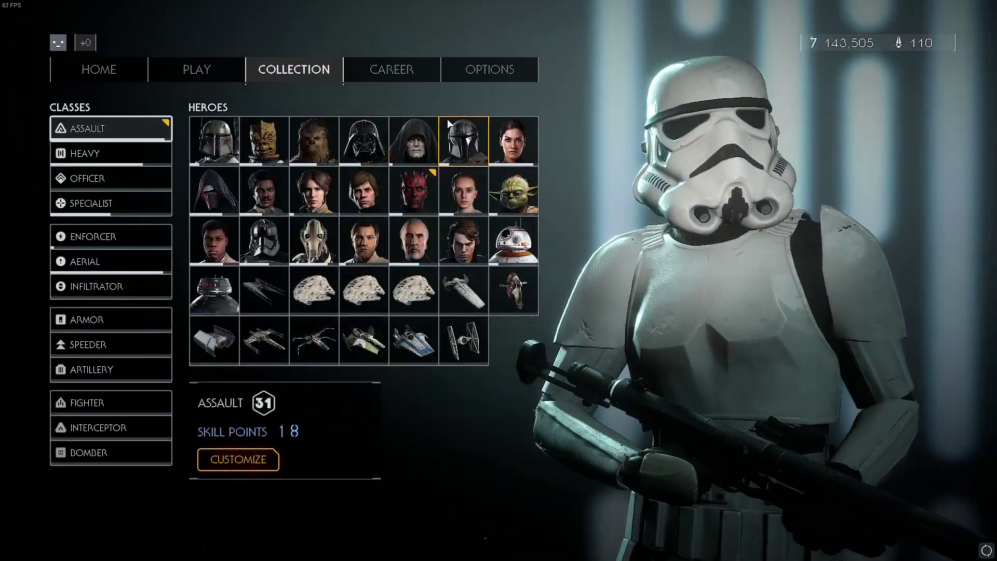
pyautogui.click(471, 155)
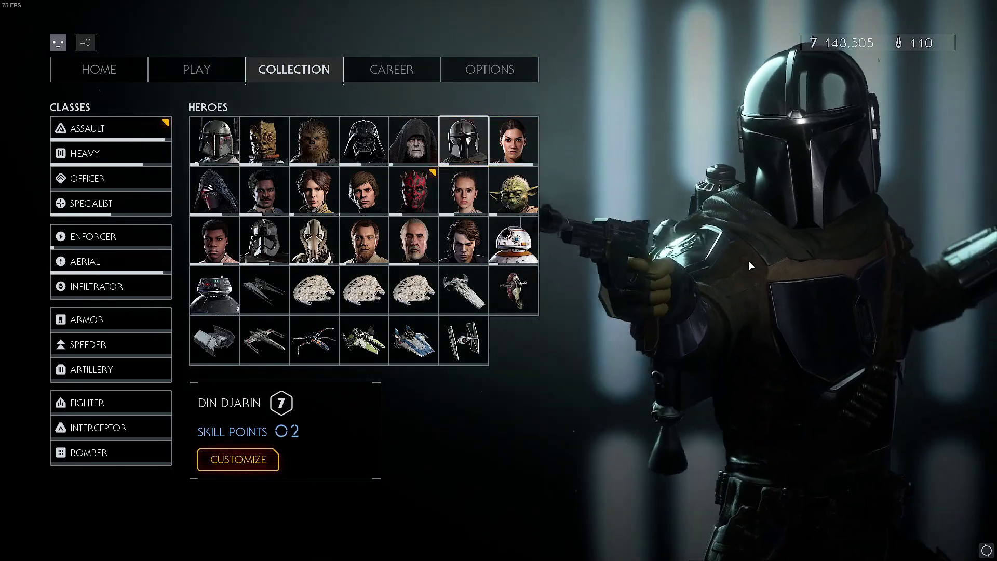
pyautogui.moveTo(657, 277); pyautogui.dragTo(638, 292)
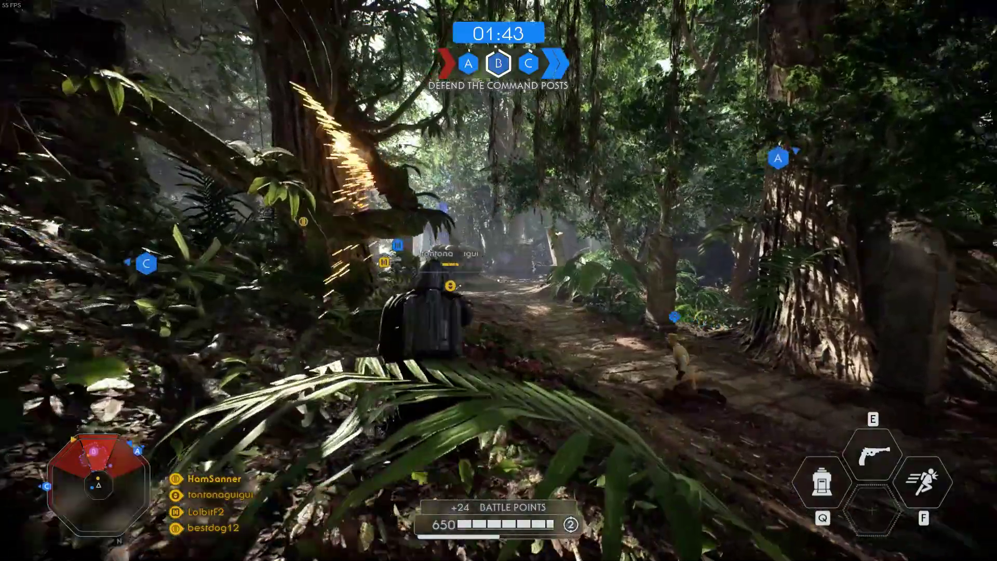
pyautogui.press('w')
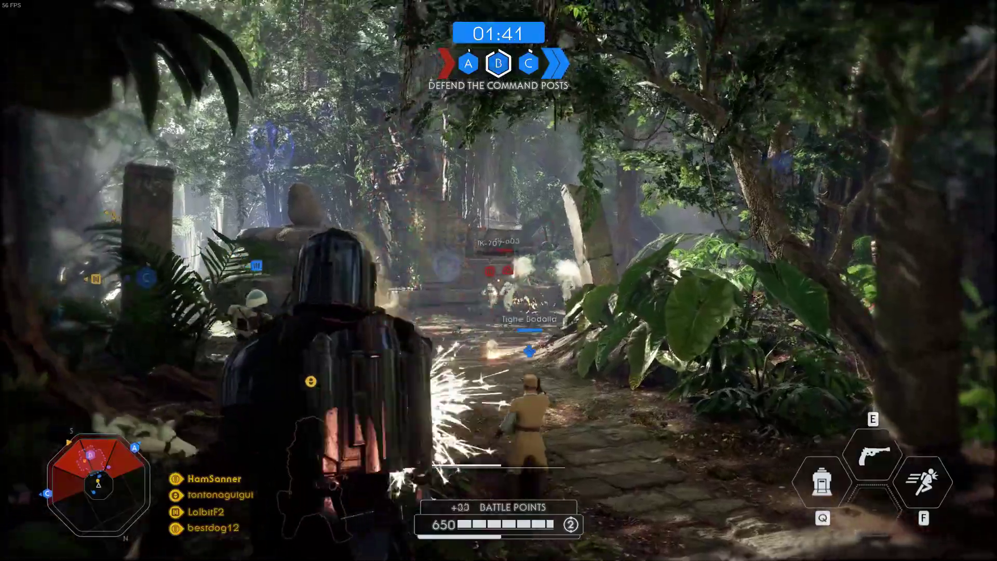
pyautogui.press('w')
pyautogui.press('q')
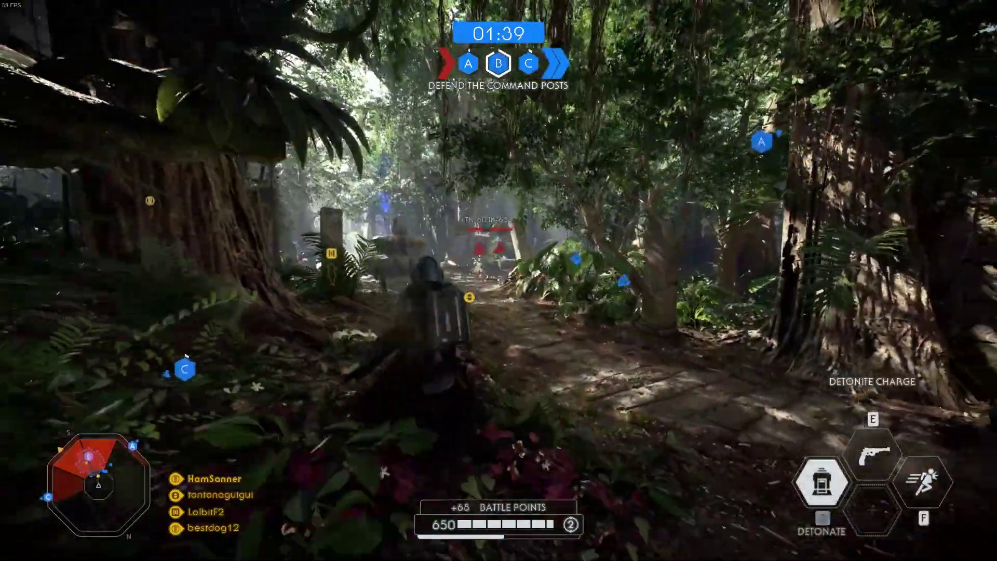
pyautogui.press('w')
pyautogui.press('q')
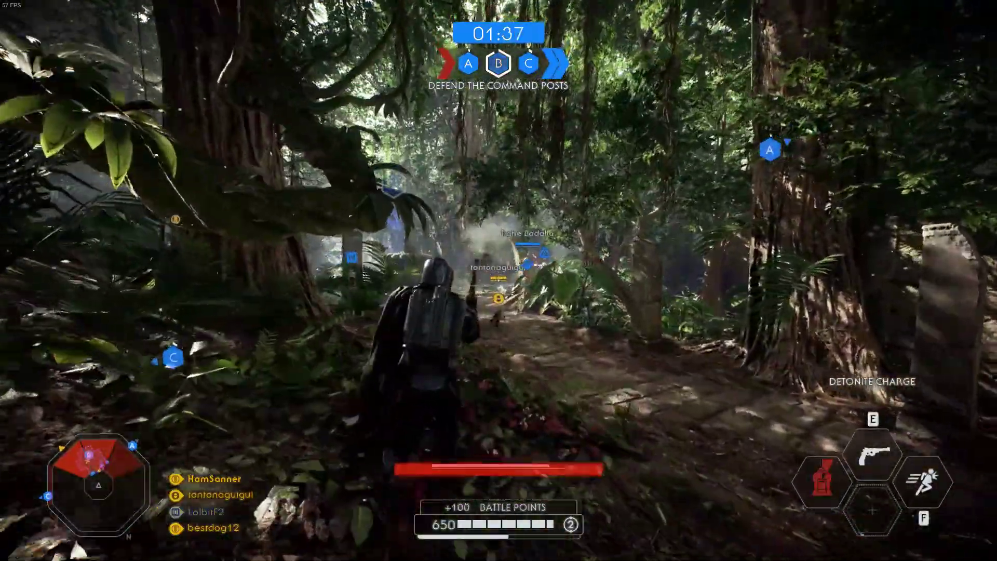
pyautogui.press('w')
pyautogui.click(498, 280)
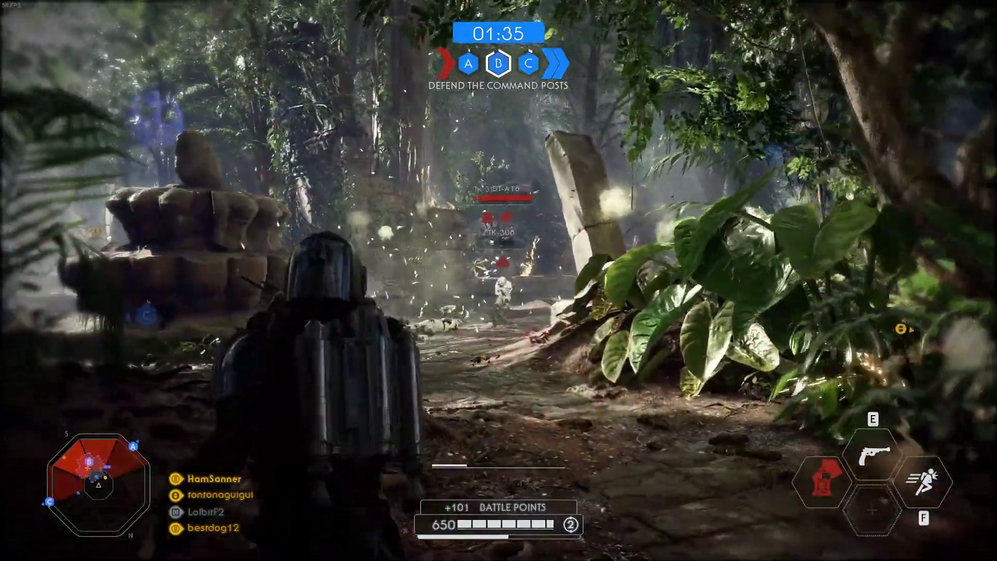
pyautogui.press('w')
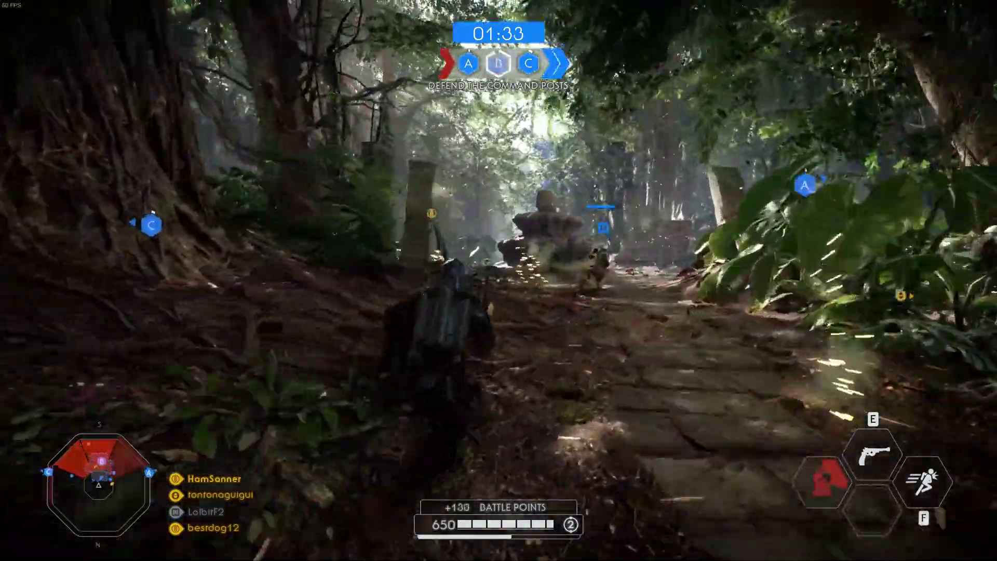
pyautogui.press('w')
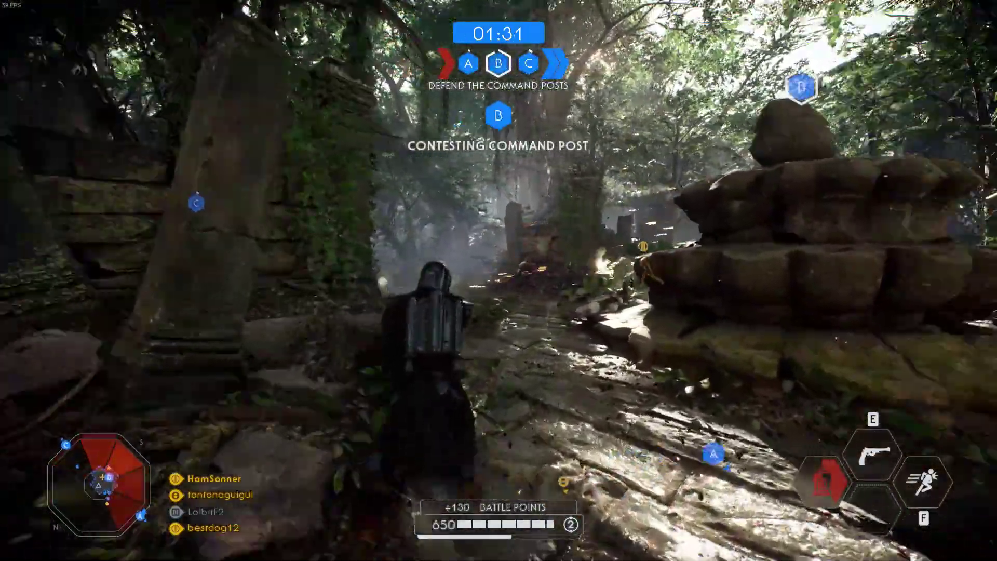
pyautogui.press('w')
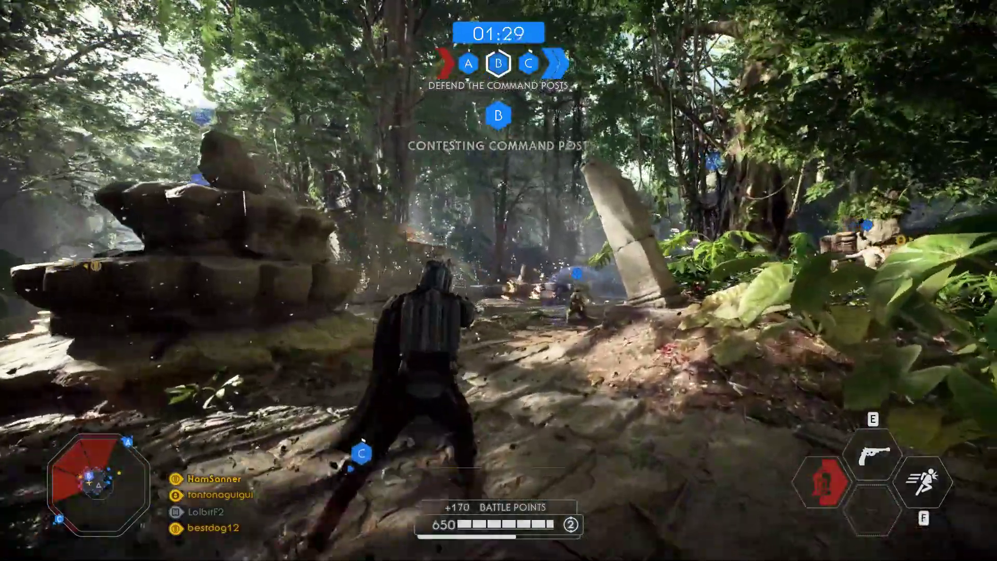
pyautogui.press('w')
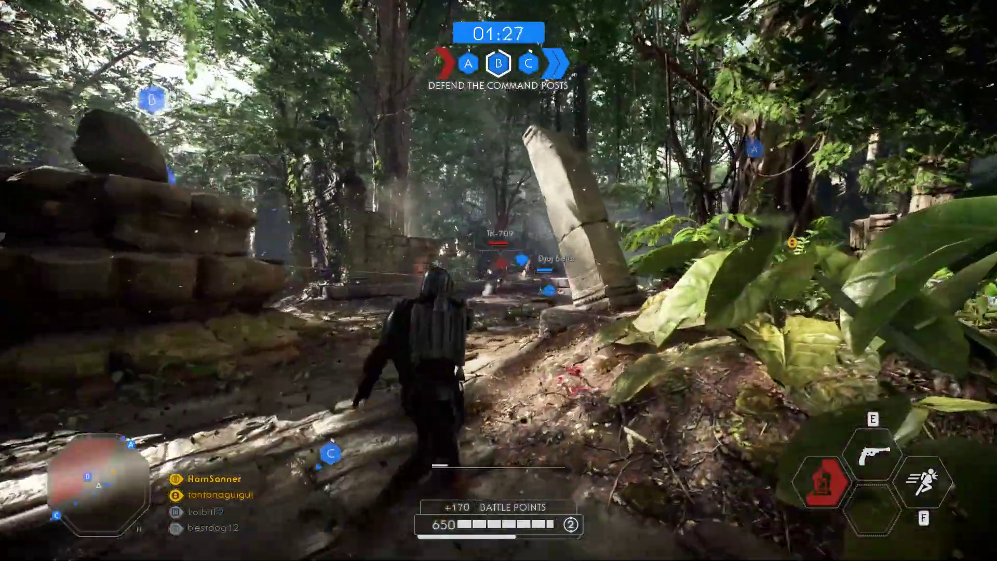
pyautogui.press('w')
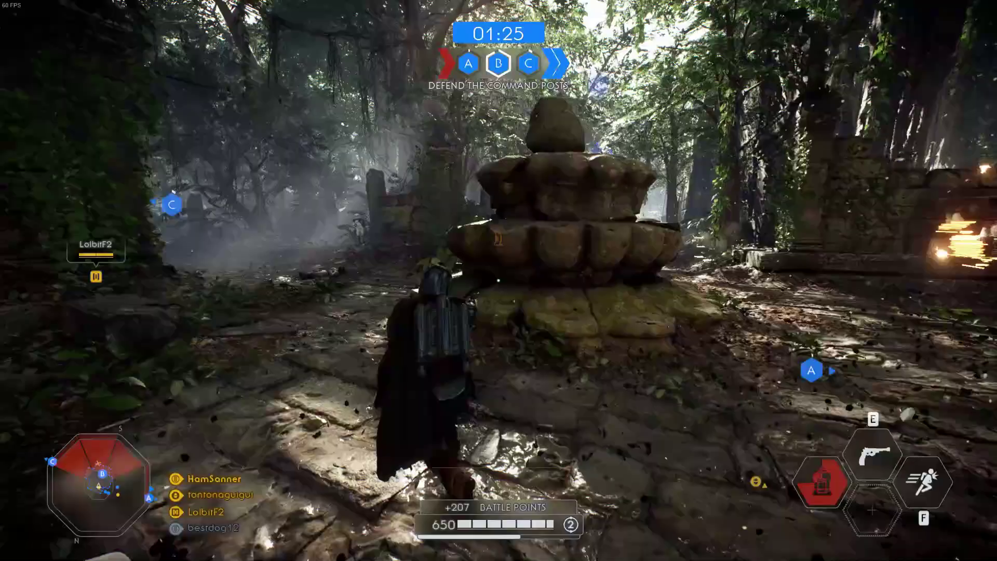
pyautogui.press('w')
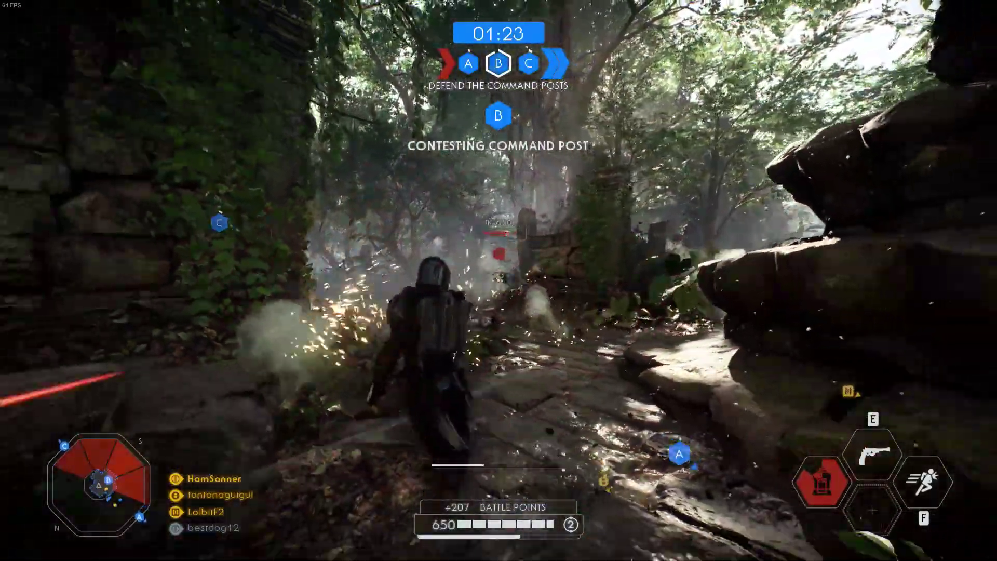
pyautogui.press('w')
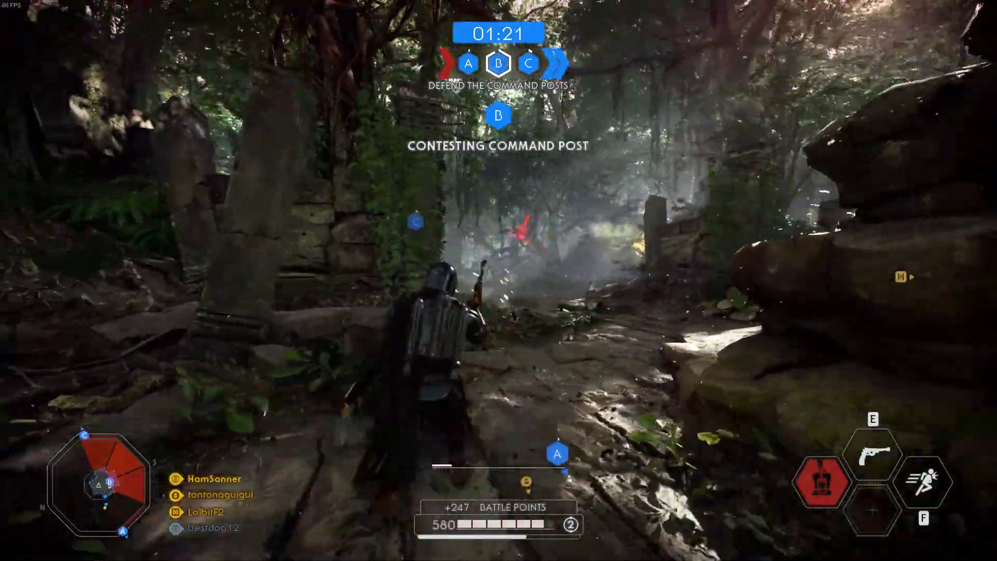
pyautogui.press('w')
pyautogui.press('w')
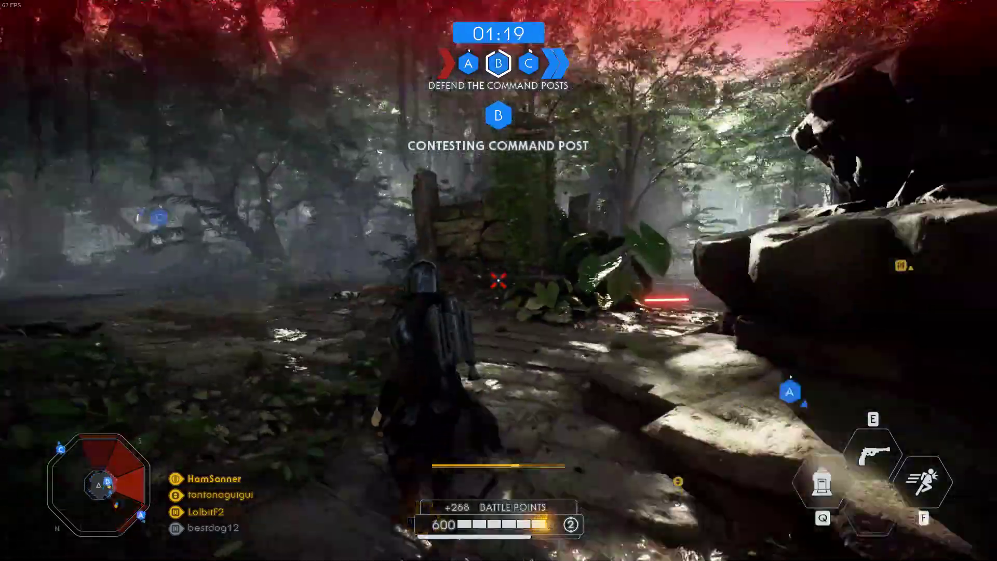
pyautogui.press('w')
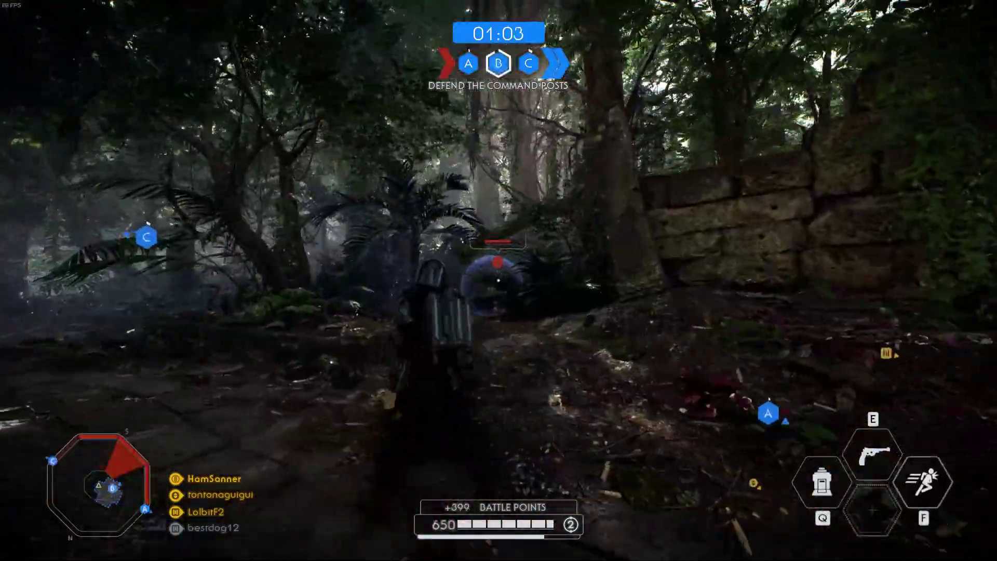
pyautogui.press('w')
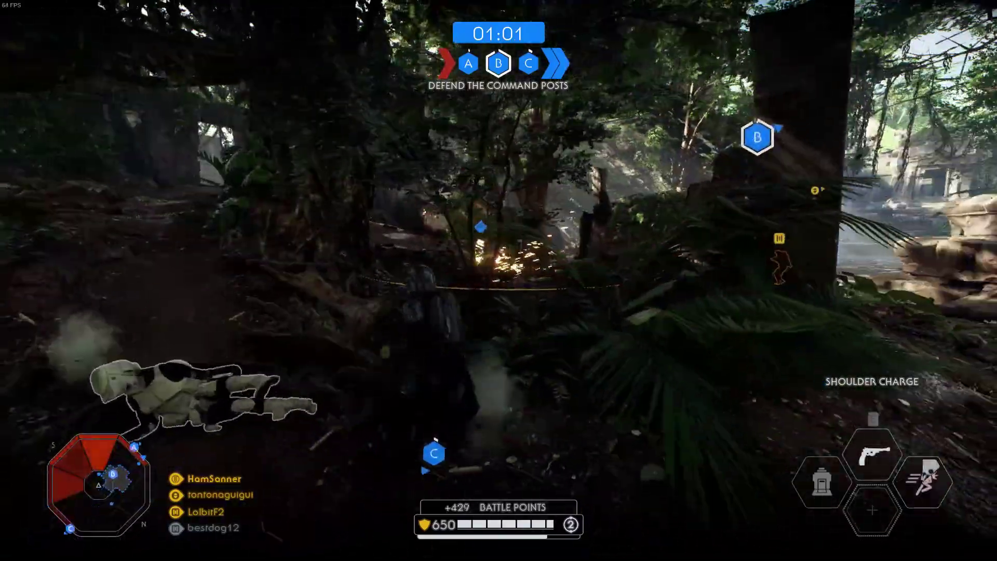
pyautogui.press('w')
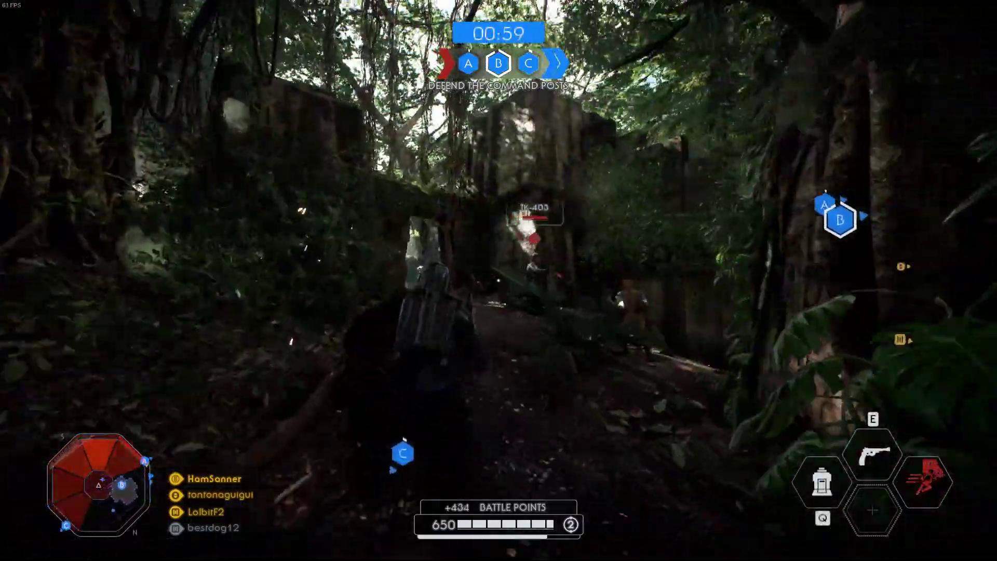
pyautogui.click(499, 280)
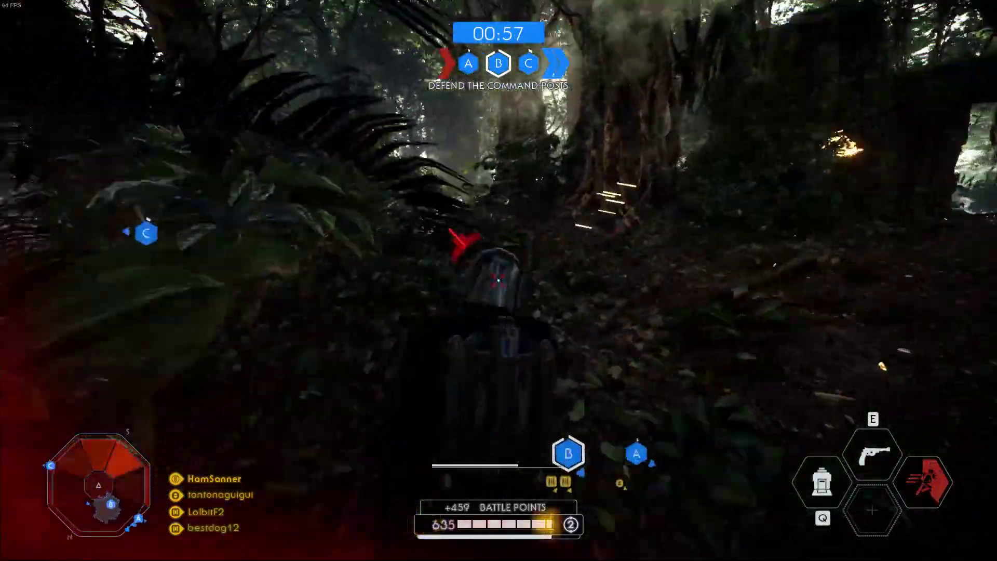
pyautogui.press('w')
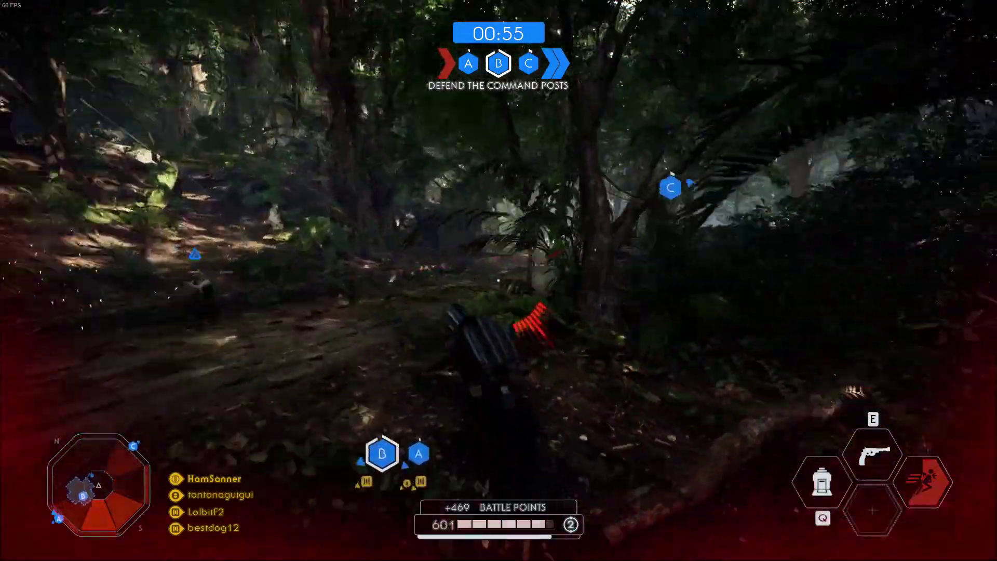
pyautogui.click(499, 280)
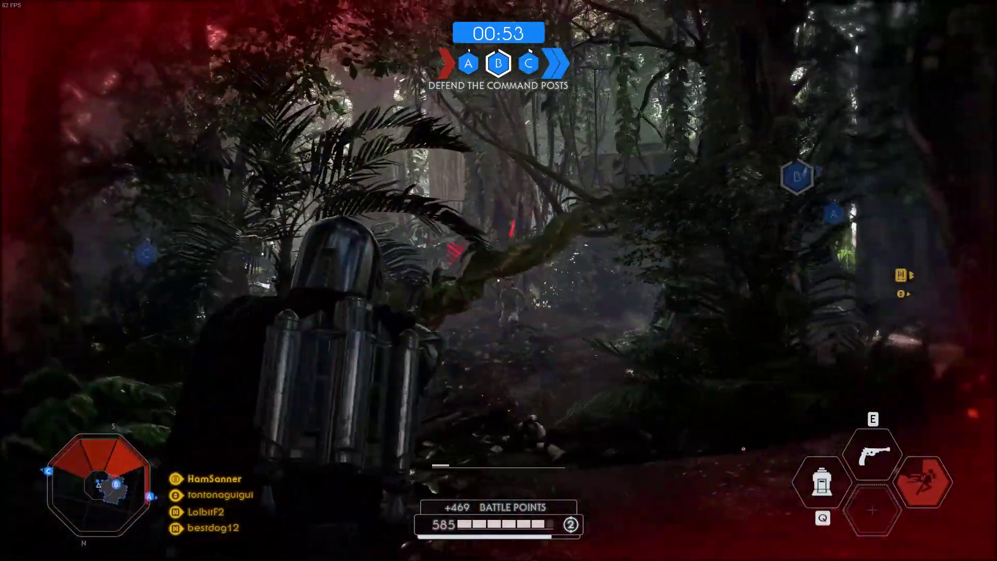
pyautogui.click(499, 281)
pyautogui.click(499, 281)
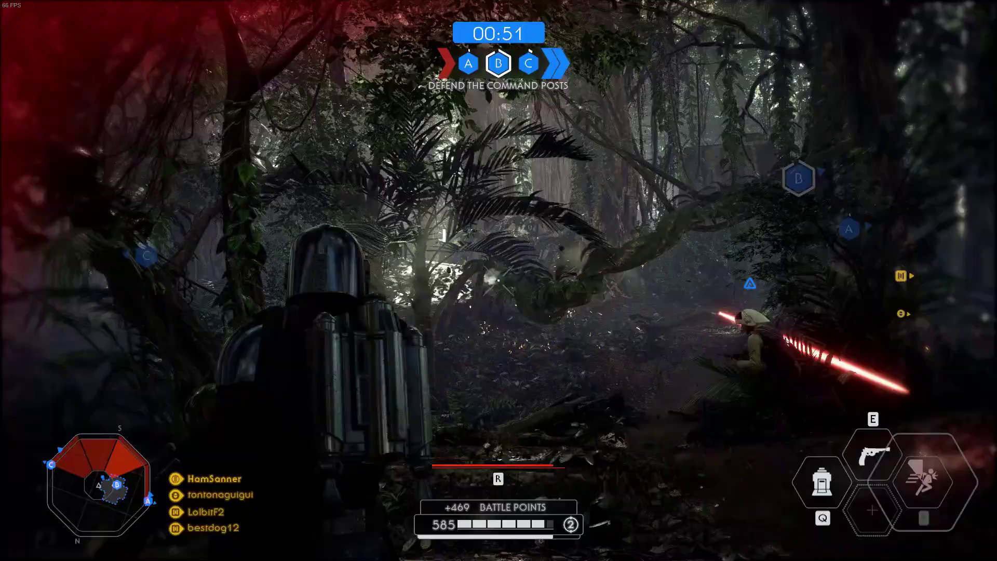
pyautogui.press('w')
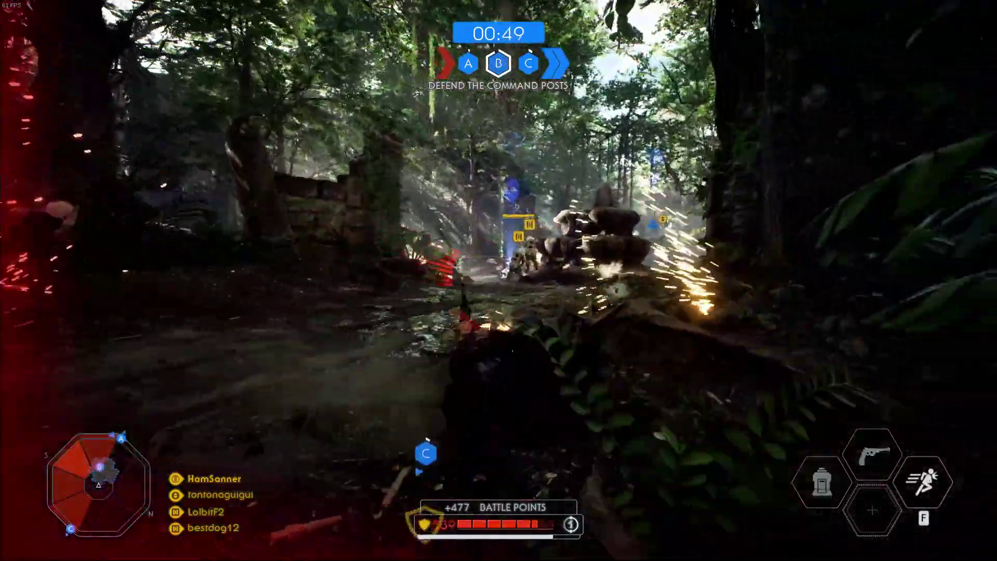
pyautogui.press('w')
pyautogui.click(499, 281)
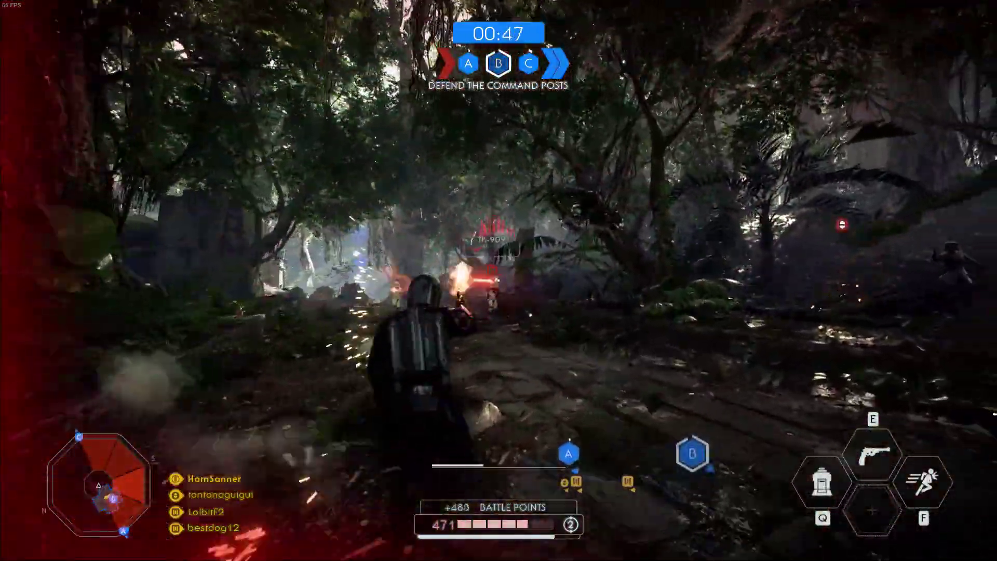
pyautogui.press('w')
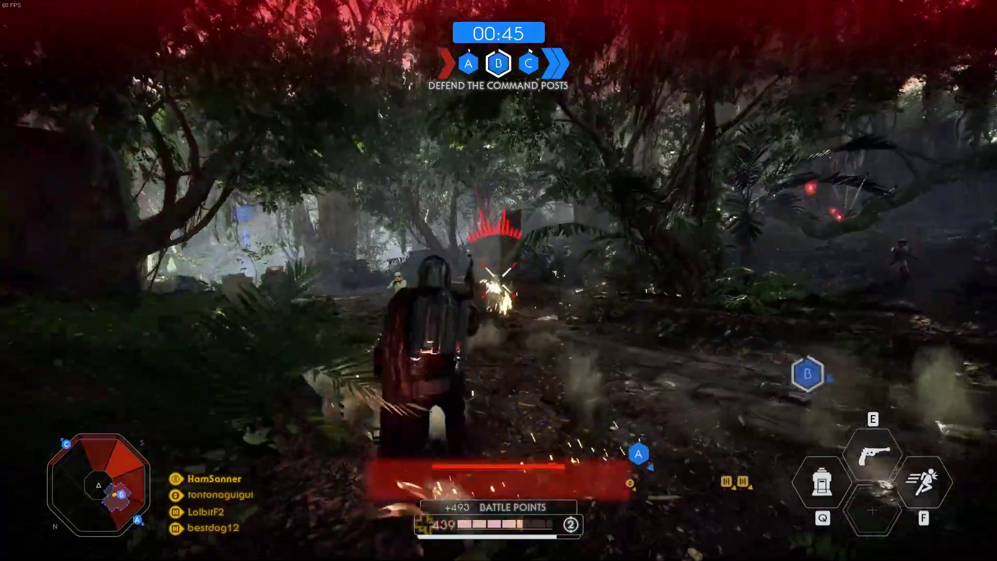
pyautogui.press('w')
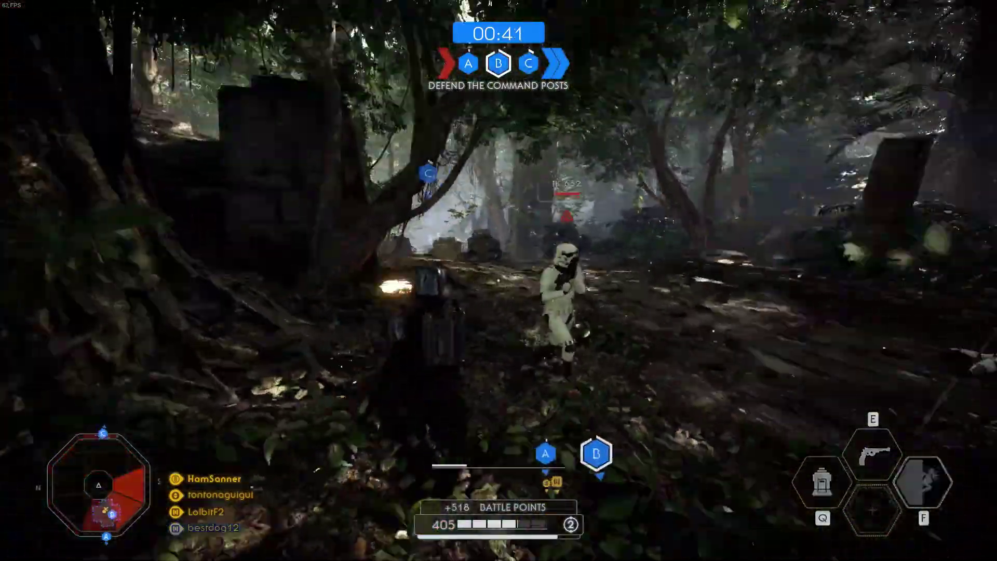
pyautogui.press('w')
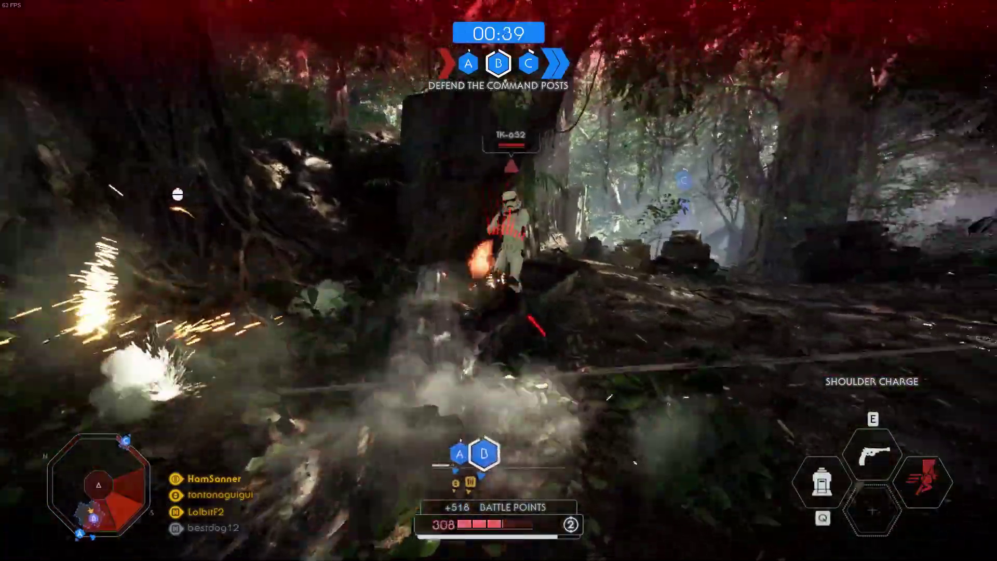
pyautogui.press('w')
pyautogui.press('w')
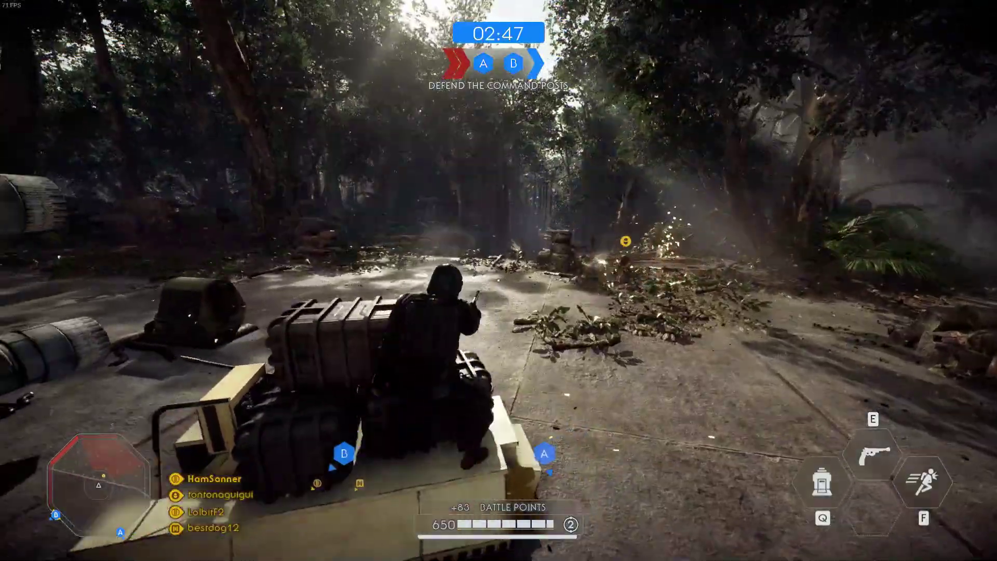
pyautogui.press('w')
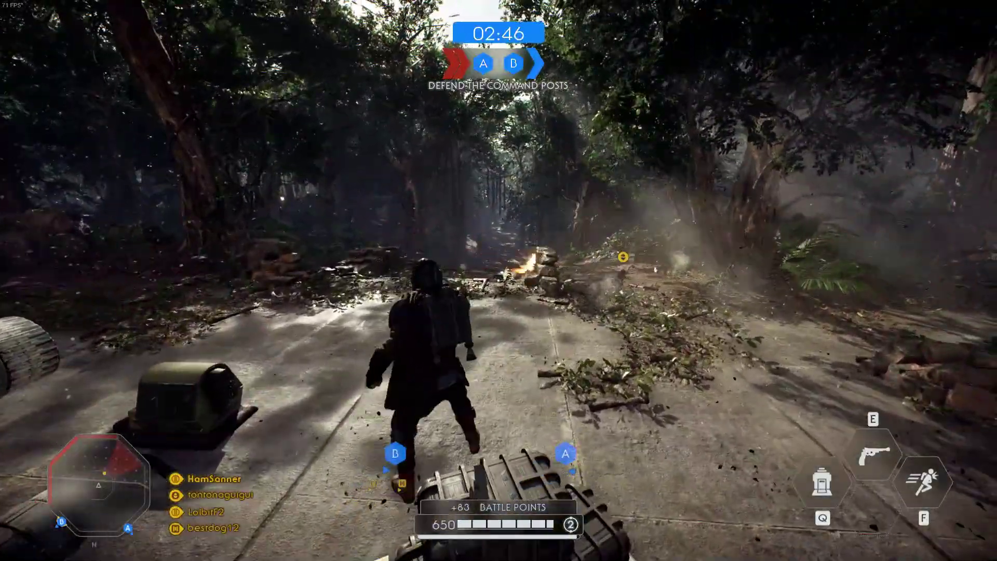
pyautogui.press('w')
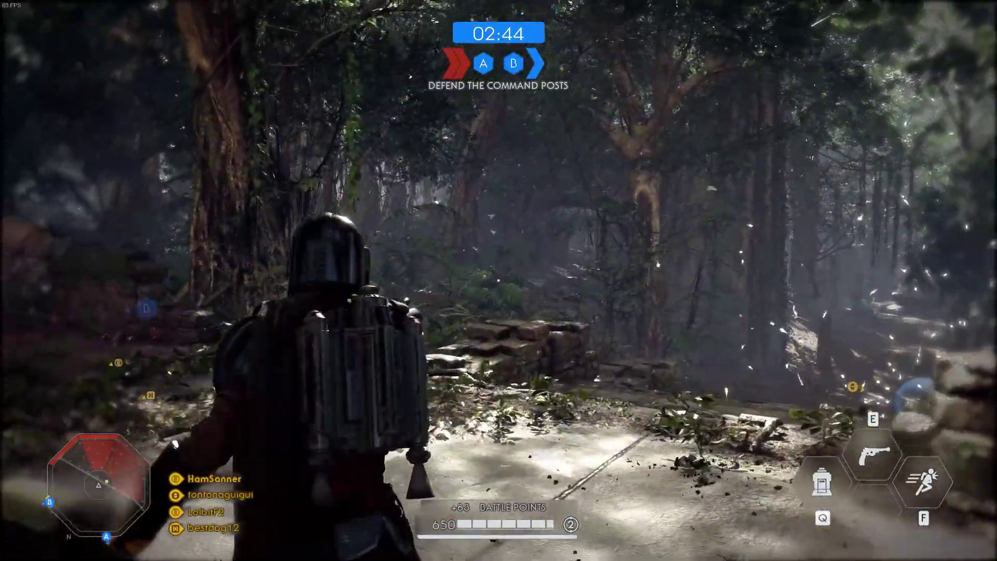
pyautogui.press('w')
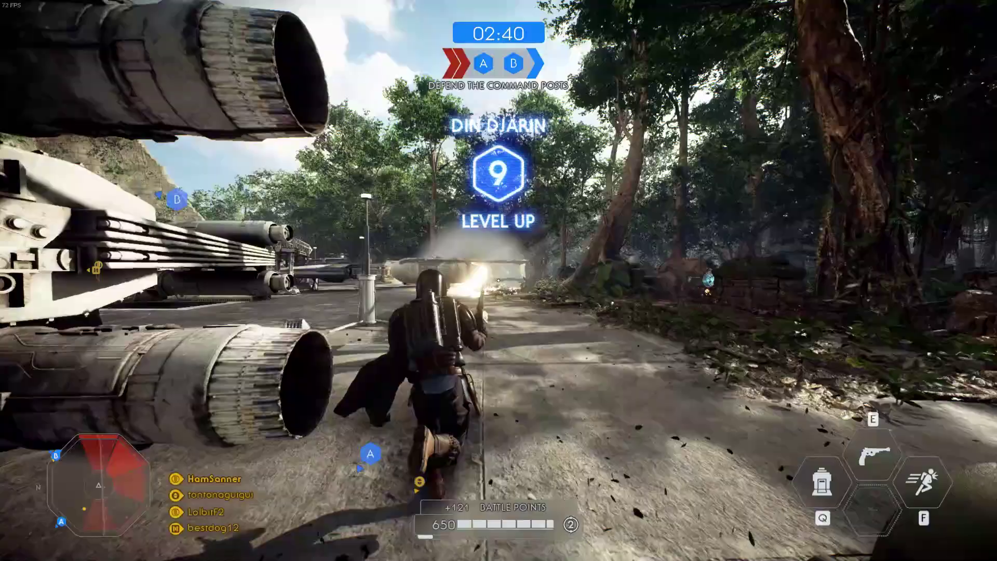
pyautogui.press('w')
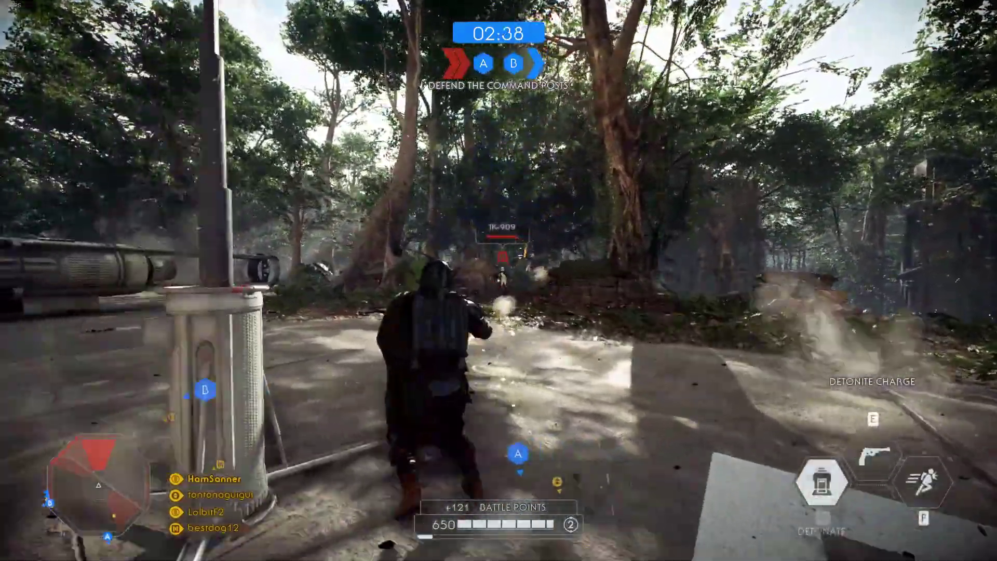
pyautogui.press('w')
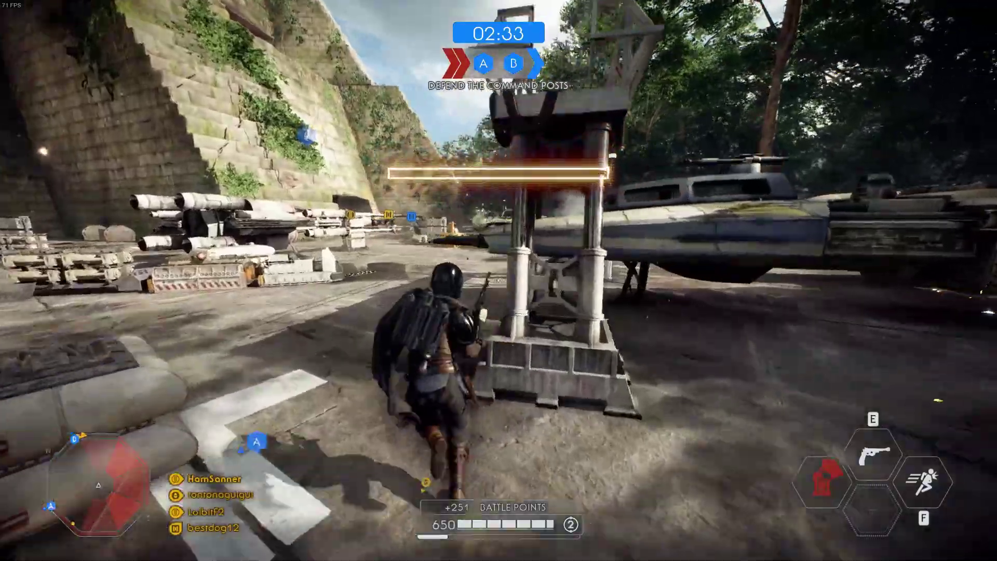
pyautogui.press('w')
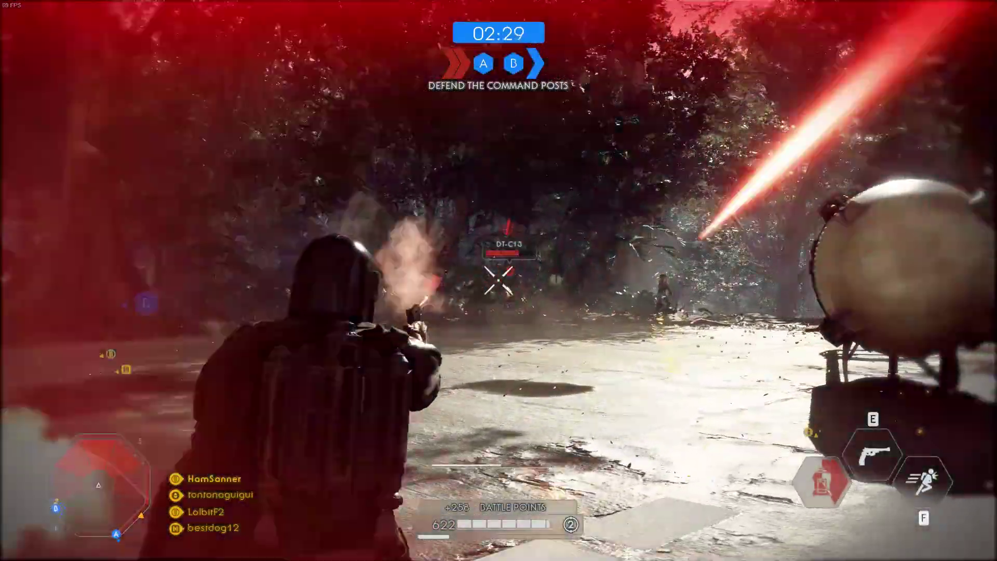
pyautogui.press('w')
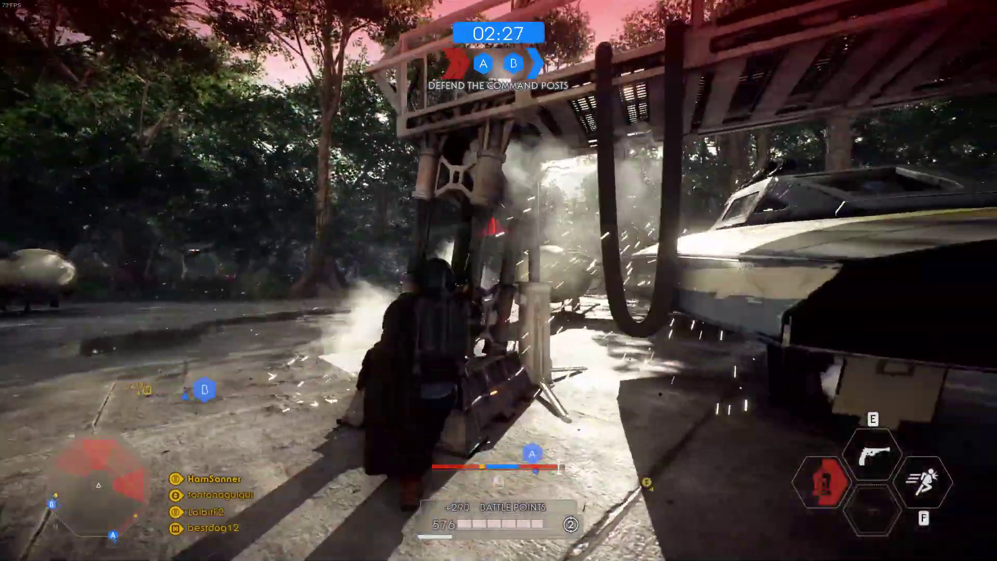
pyautogui.press('w')
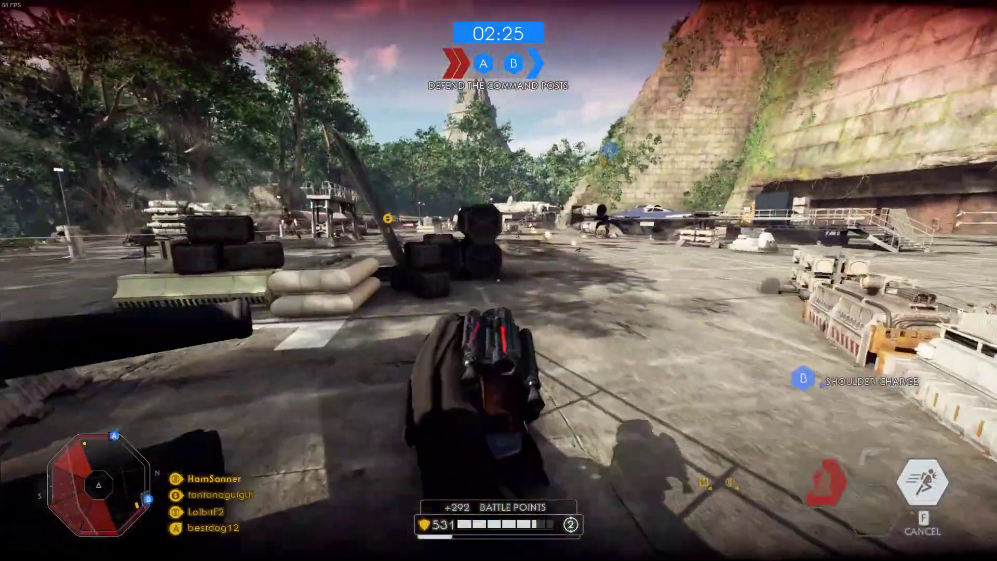